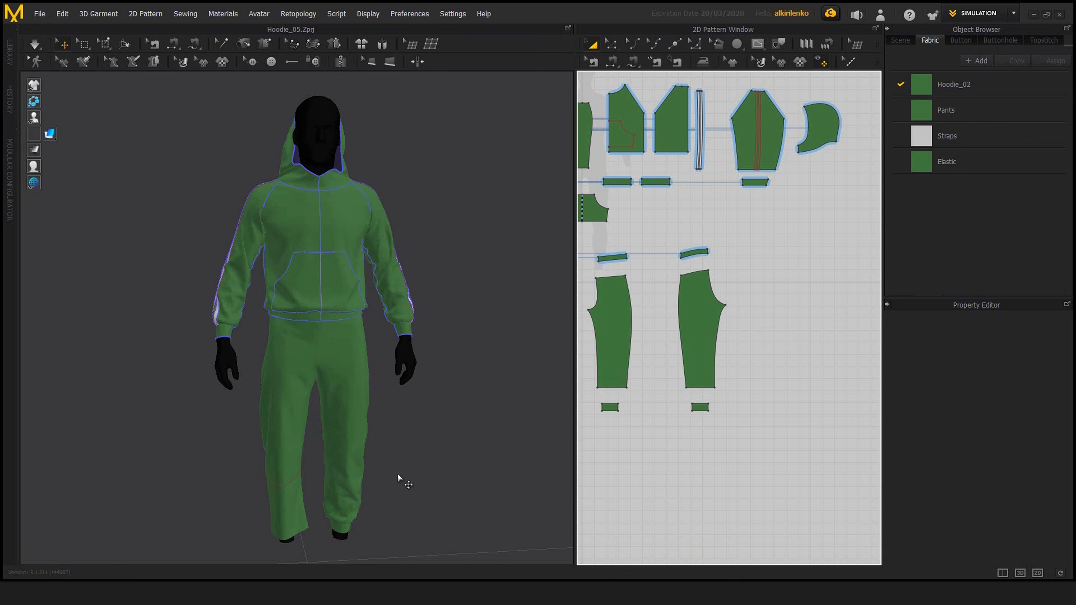
Move the ankle cuff on the avatar's left leg up the shin and simulate so the trouser leg bunches below the knee
scroll(394, 431, up, 6)
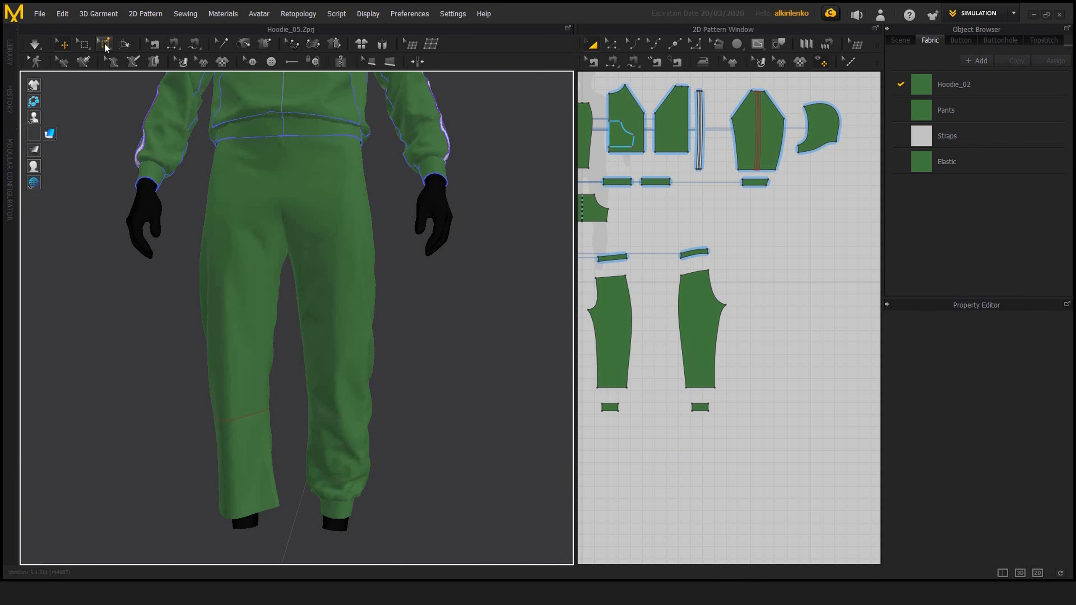
click(83, 43)
key(q)
mouse_move(586, 356)
mouse_down()
mouse_move(734, 414)
mouse_move(586, 363)
mouse_up()
click(84, 45)
right_drag(407, 421, 352, 462)
drag(349, 450, 352, 385)
key(space)
right_drag(430, 417, 351, 418)
Delete both ankle cuff patterns and run the simulation to settle the bunched trouser leg without them
key(z)
drag(596, 392, 723, 428)
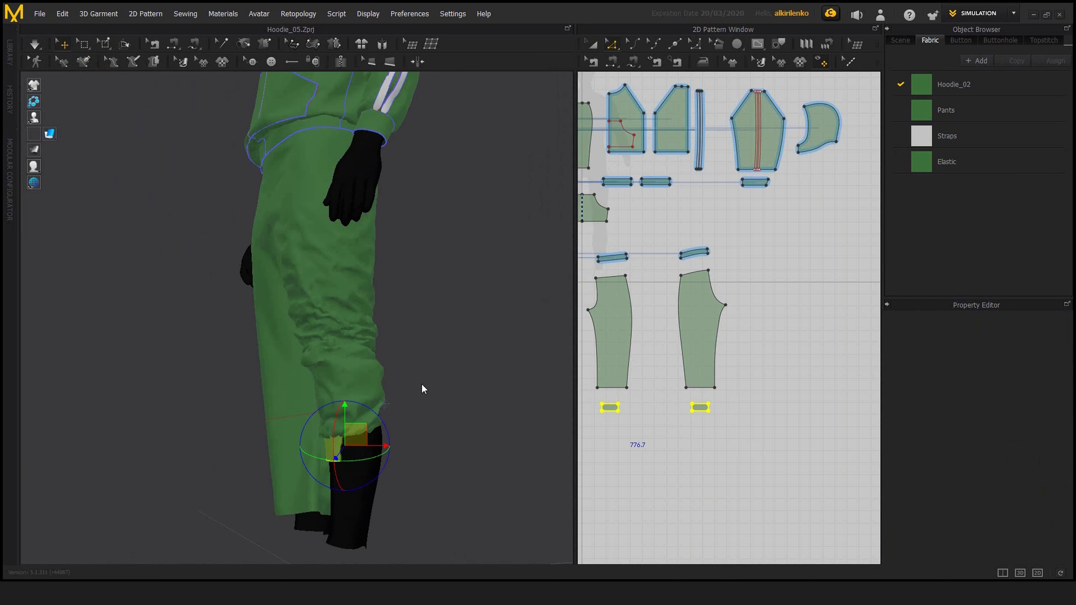
key(Delete)
key(space)
right_drag(372, 377, 399, 395)
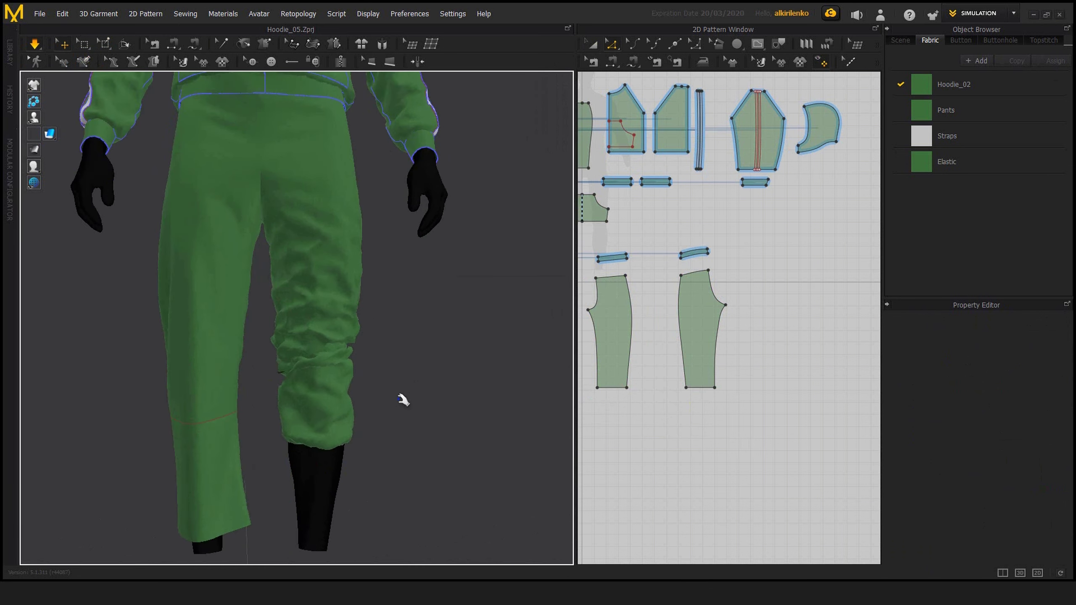
key(space)
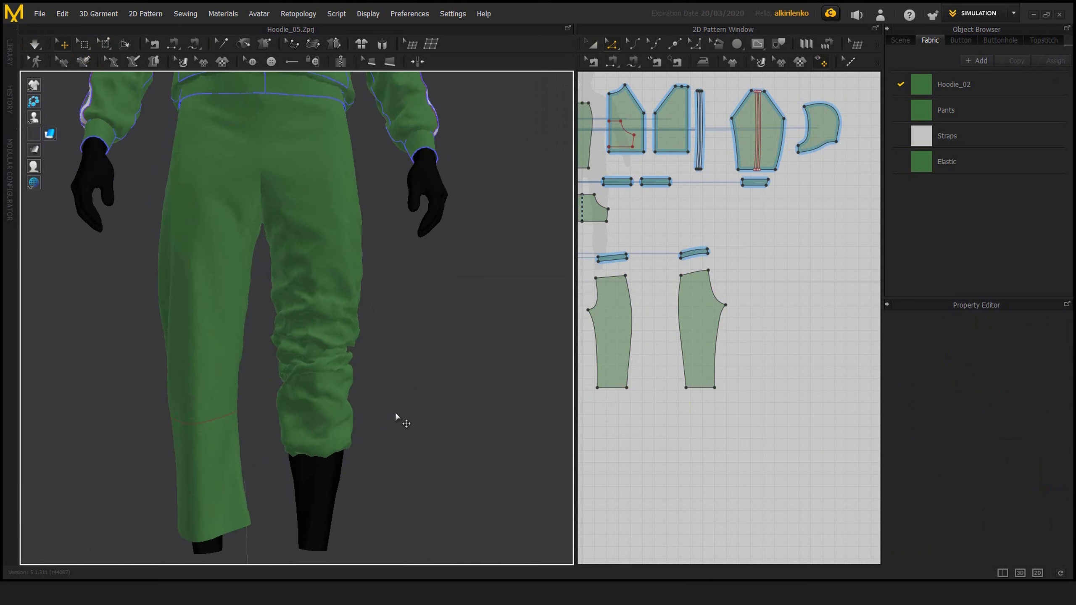
Inspect the trousers from behind and display their mesh with the mesh selection tool
right_drag(416, 337, 305, 360)
middle_drag(248, 343, 209, 364)
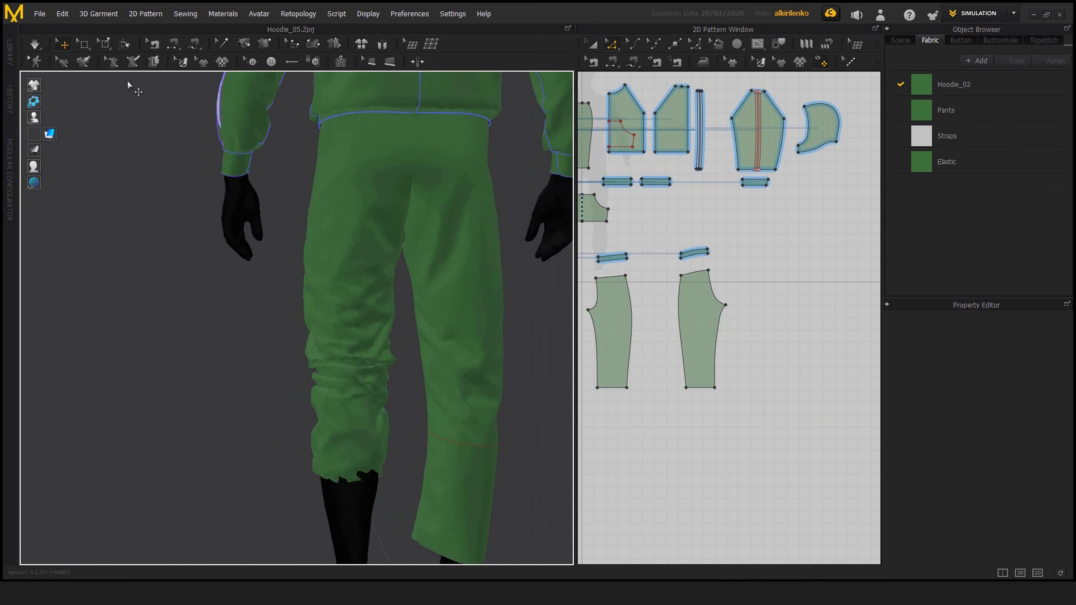
click(104, 45)
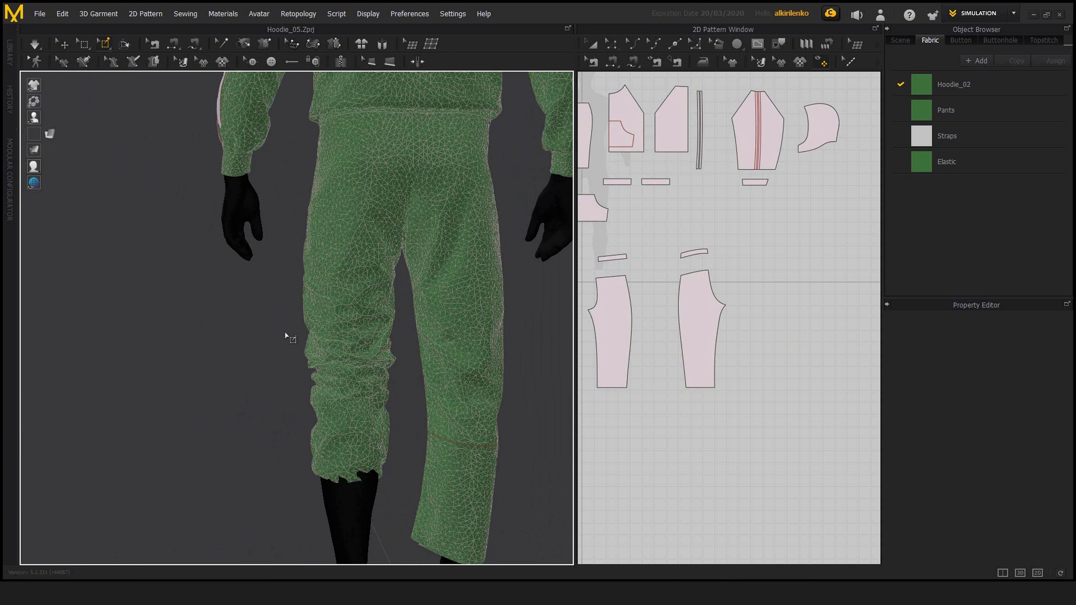
click(63, 45)
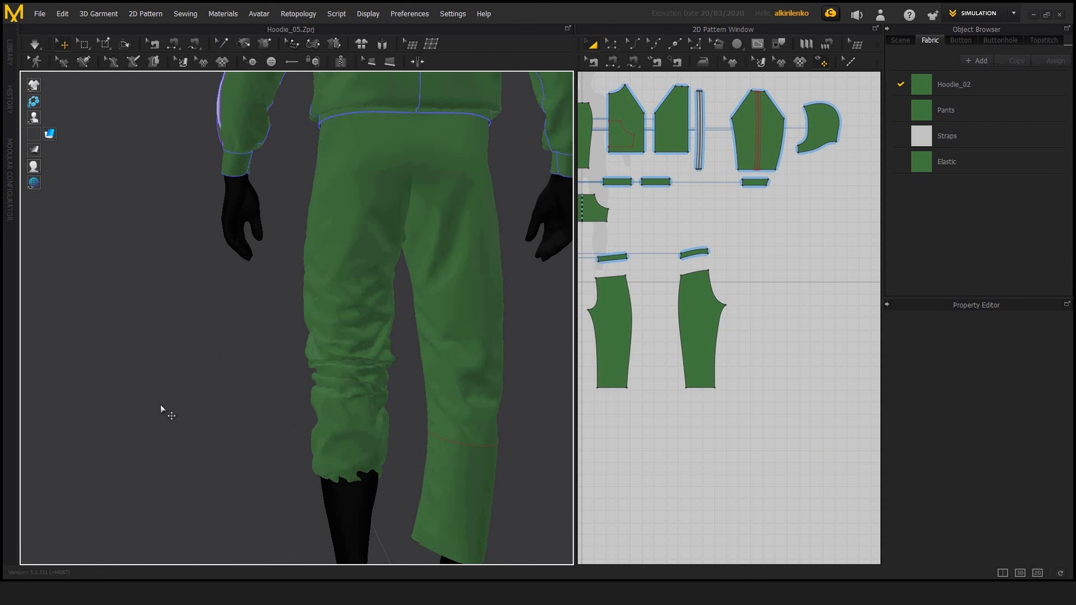
Enable Solidify on the front and back patterns of the bunched trouser leg
right_drag(162, 407, 318, 332)
click(315, 356)
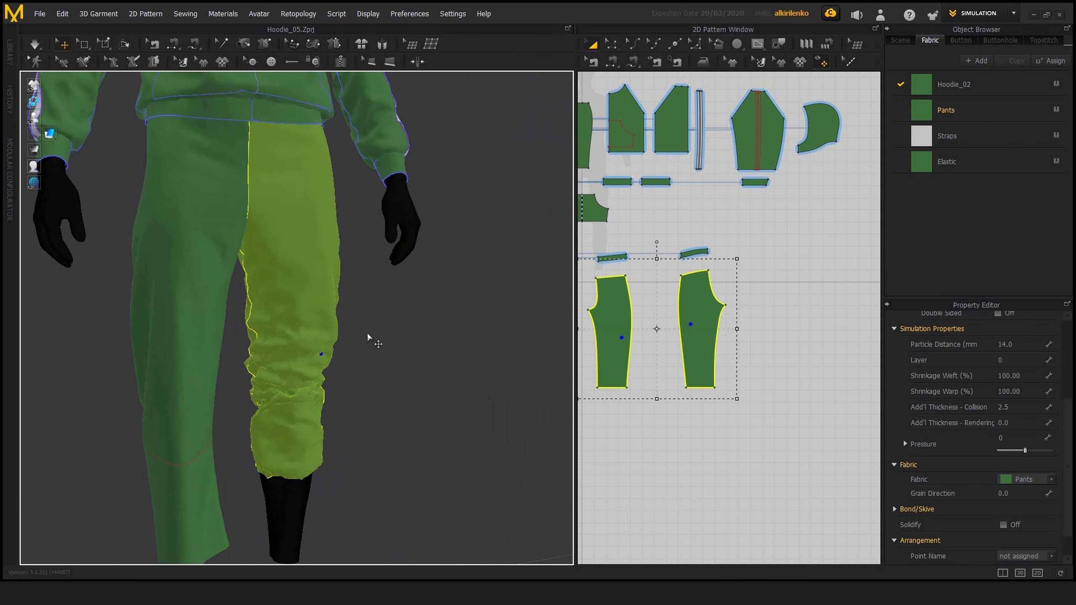
right_click(309, 313)
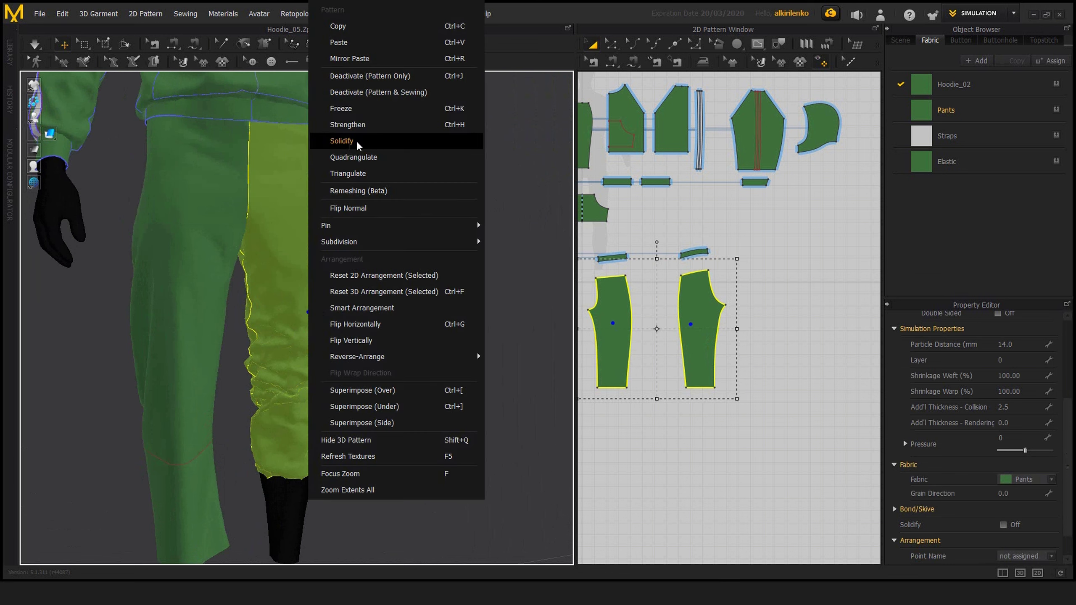
click(988, 281)
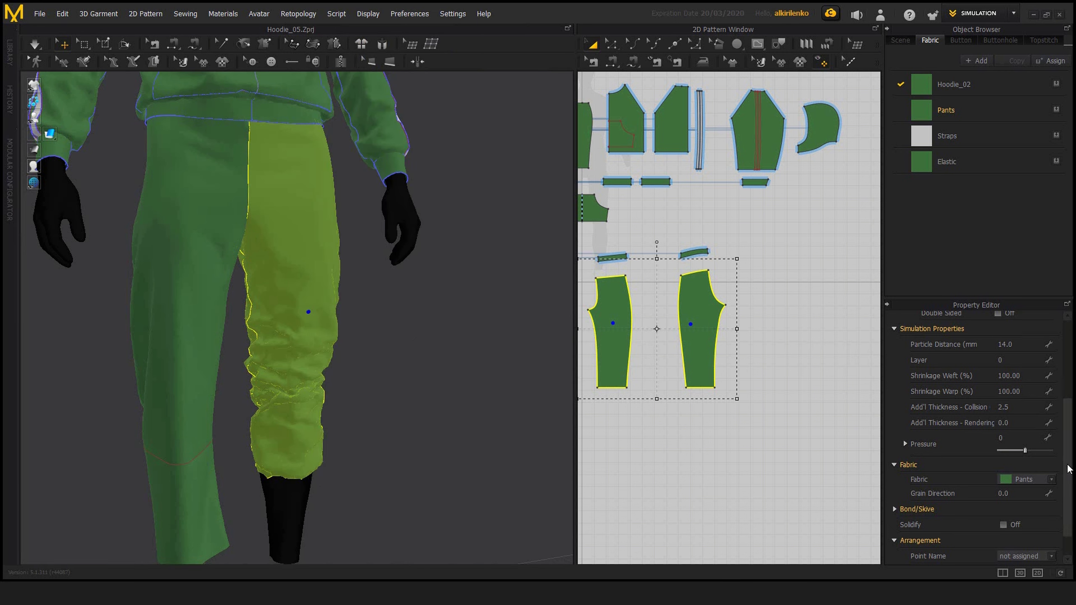
scroll(1068, 468, down, 2)
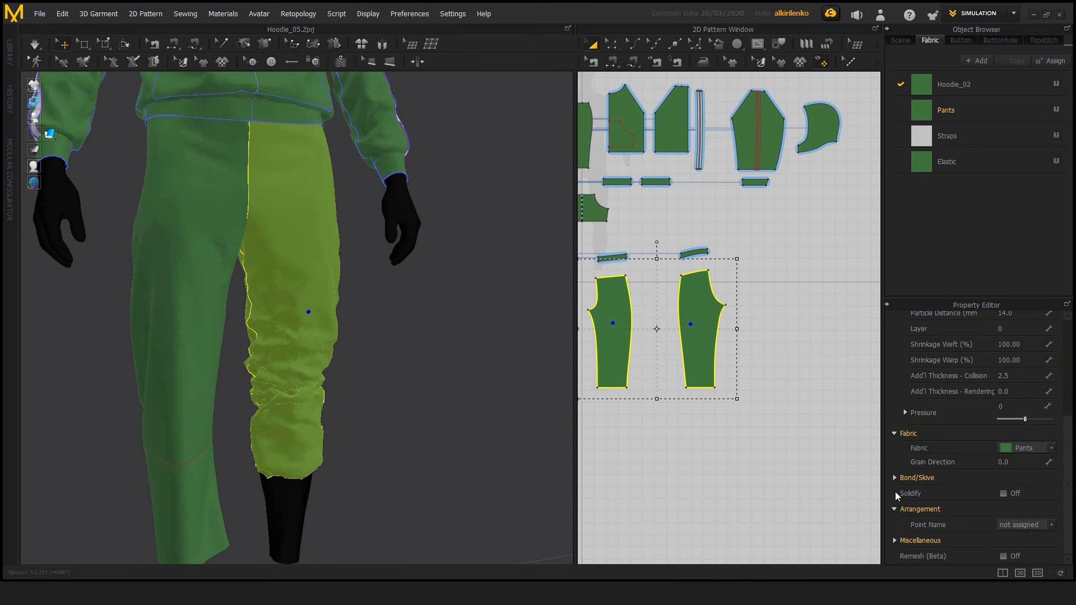
click(1004, 493)
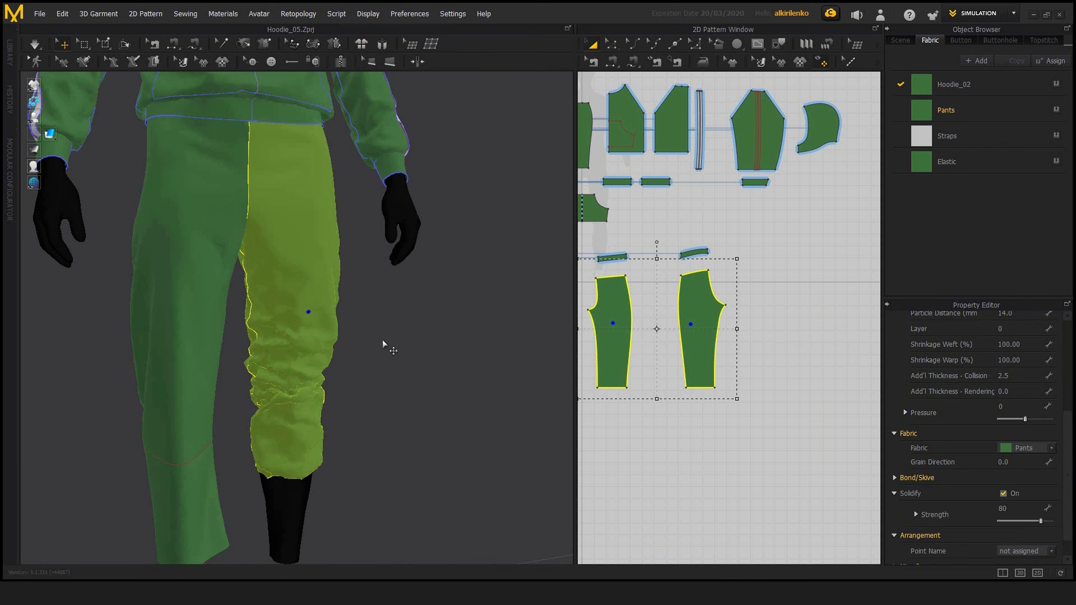
click(415, 332)
Simulate the solidified trouser leg and check its wrinkles from the front, side and back
right_drag(414, 332, 390, 338)
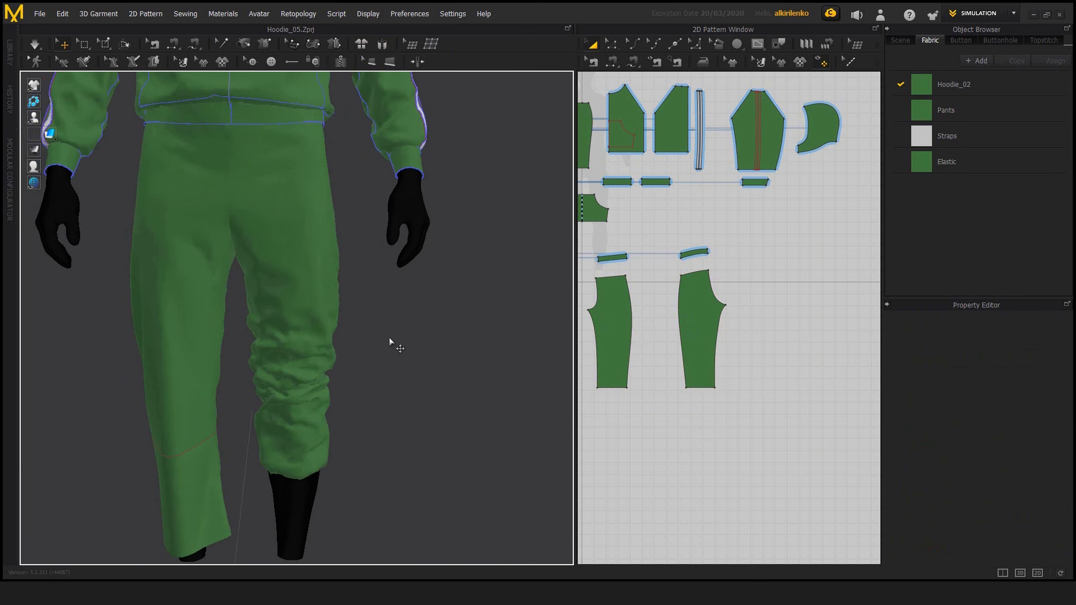
key(space)
middle_drag(399, 351, 425, 315)
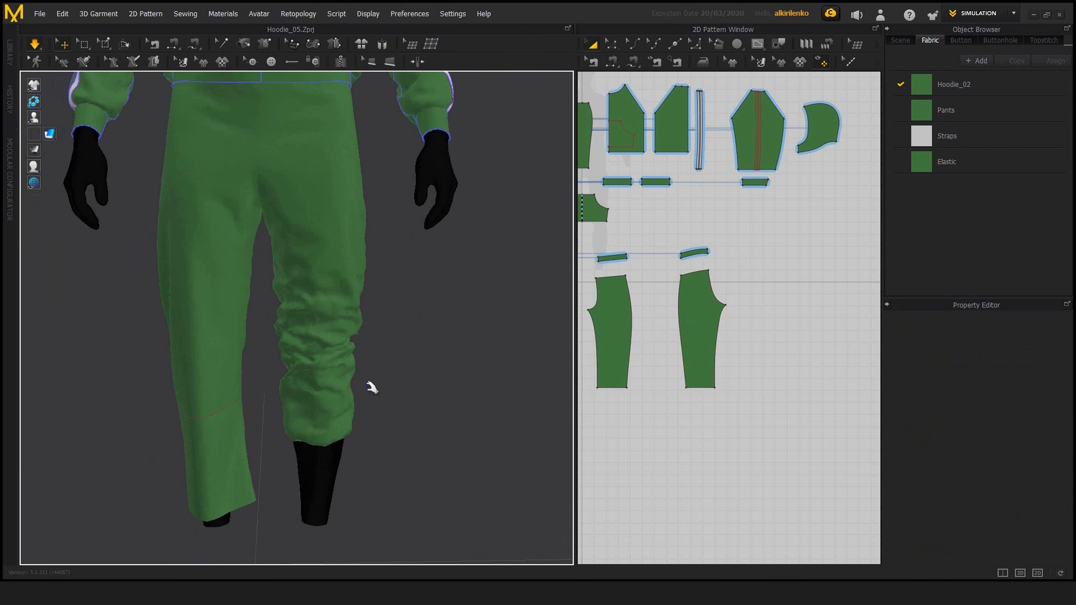
right_drag(450, 377, 306, 371)
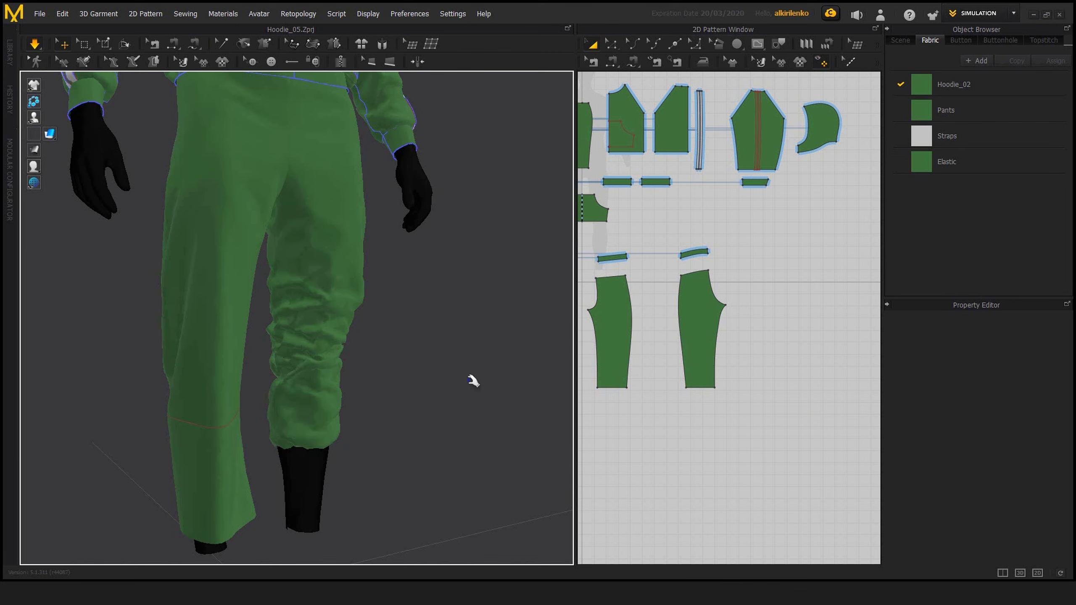
right_drag(343, 380, 243, 469)
click(243, 475)
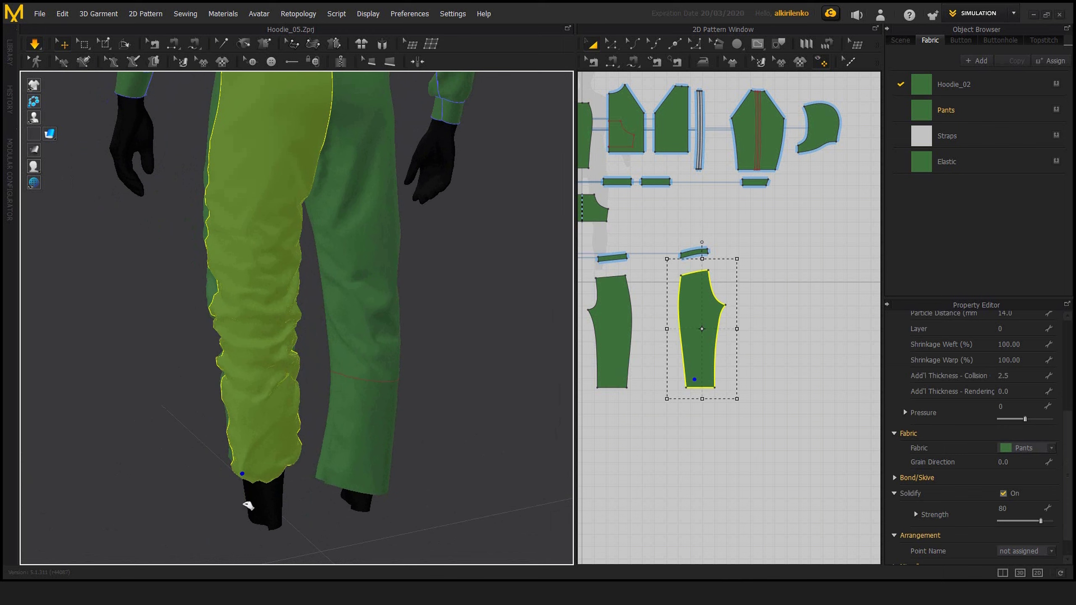
click(488, 326)
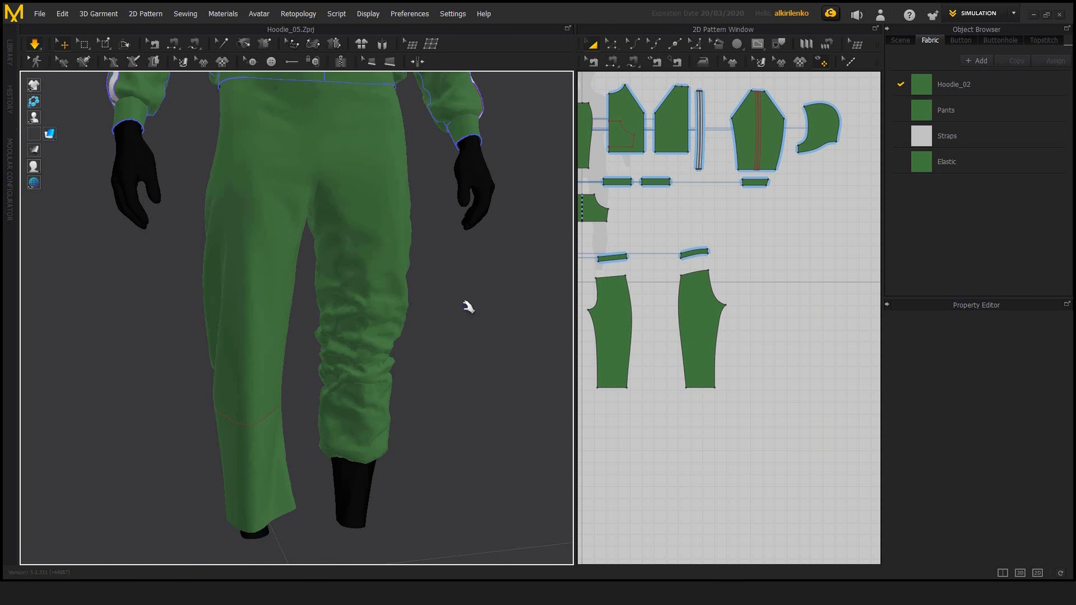
Examine the hoodie and the folds of its hood from the front, back and sides
right_drag(449, 322, 446, 375)
middle_drag(447, 375, 452, 404)
scroll(440, 364, down, 3)
right_drag(485, 404, 217, 256)
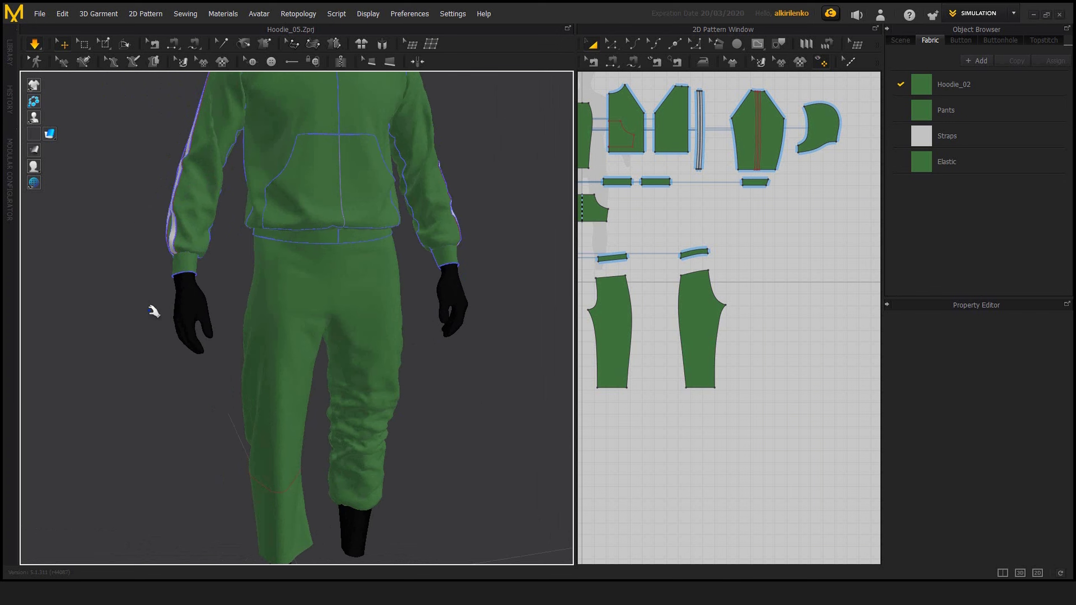
middle_drag(156, 307, 182, 368)
right_drag(243, 240, 384, 149)
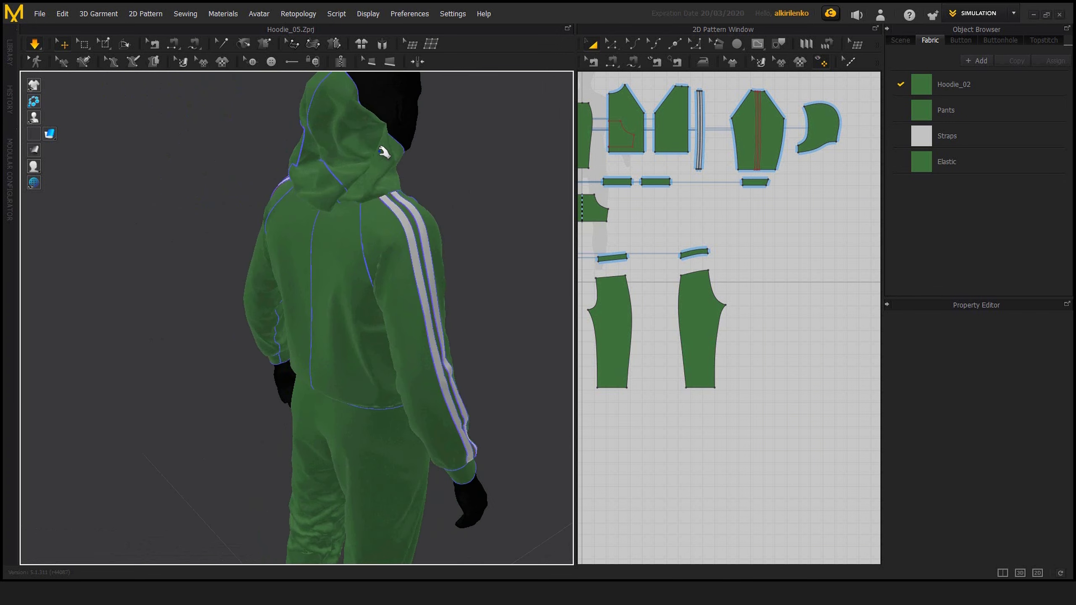
right_drag(453, 148, 379, 197)
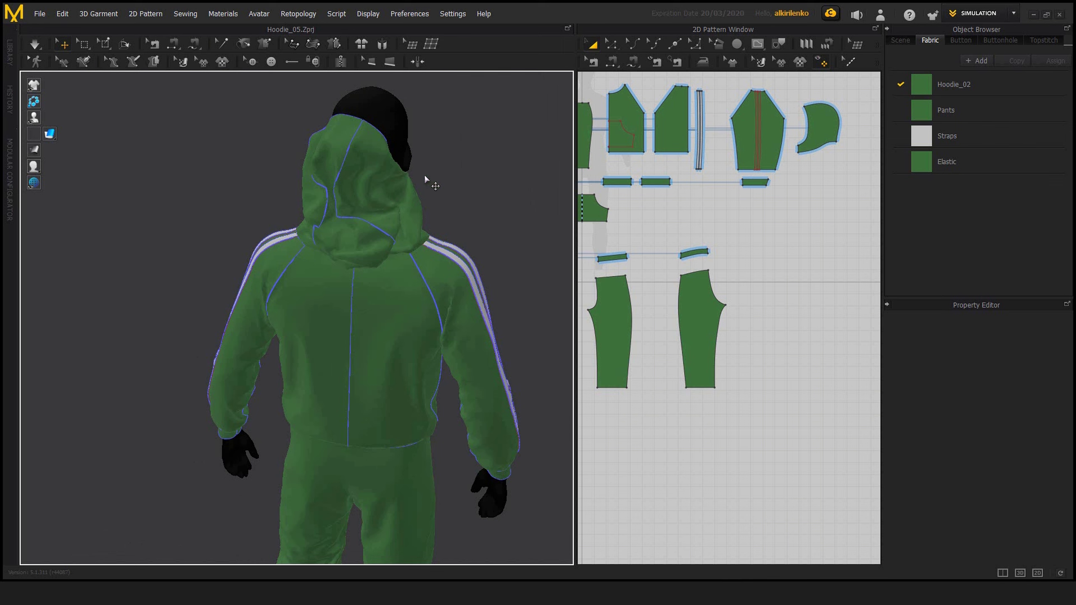
right_drag(474, 171, 351, 187)
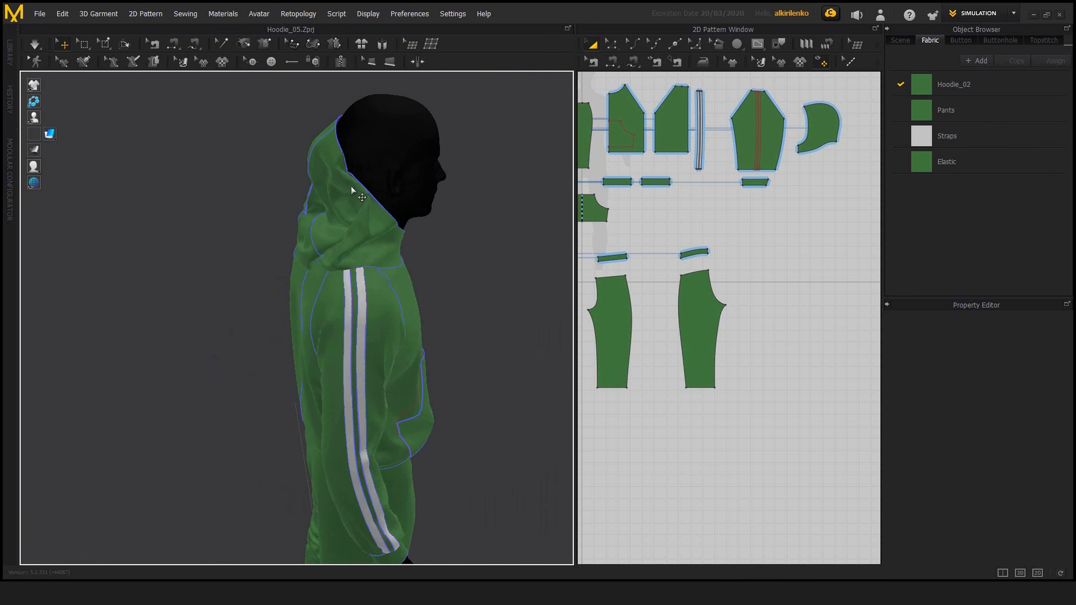
right_drag(444, 198, 359, 200)
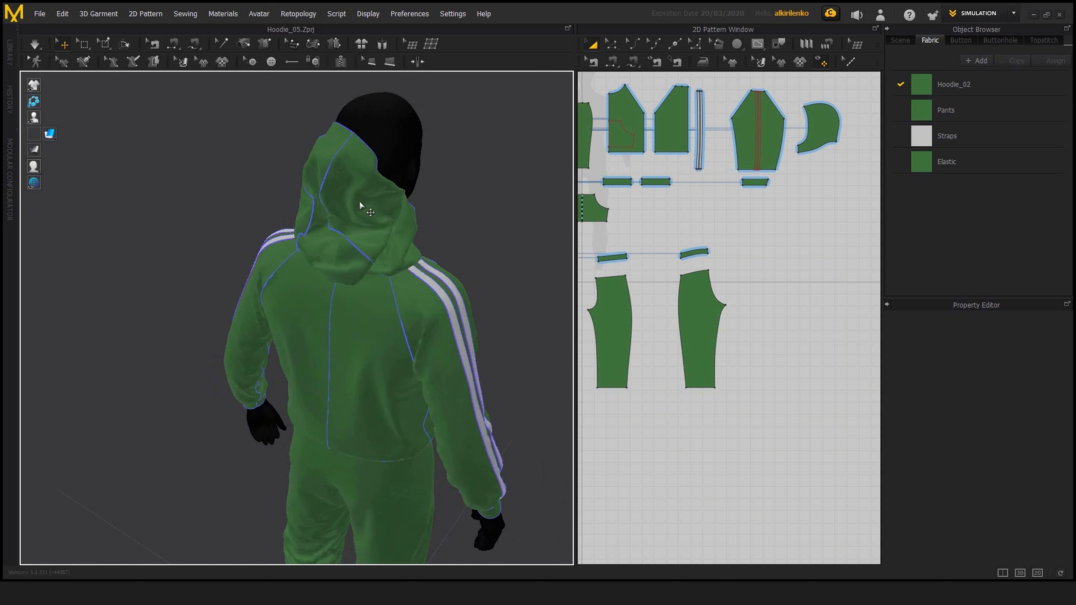
click(361, 198)
right_drag(476, 198, 338, 205)
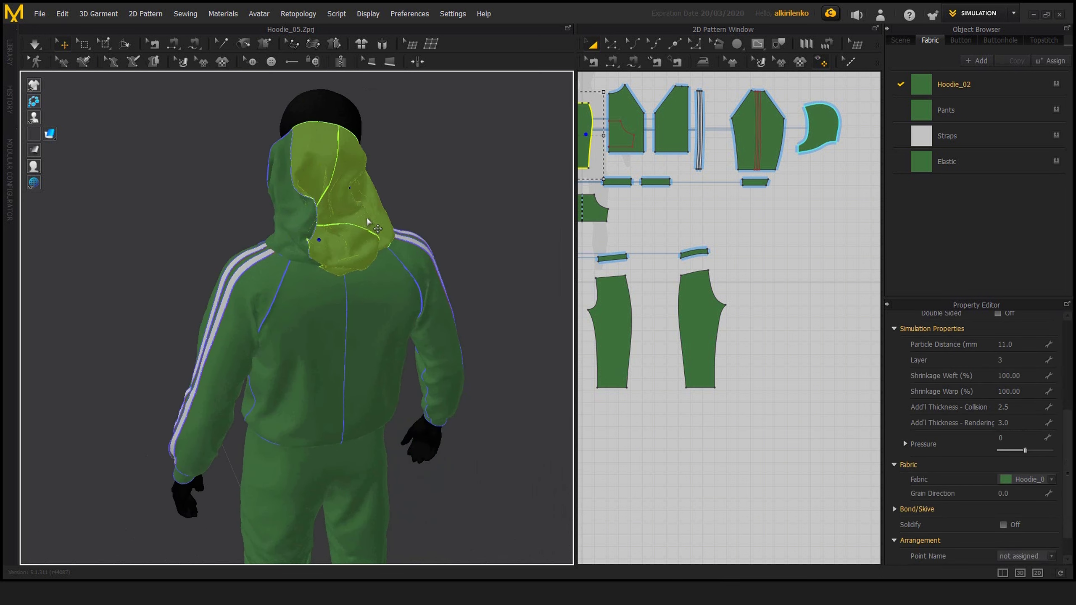
click(435, 177)
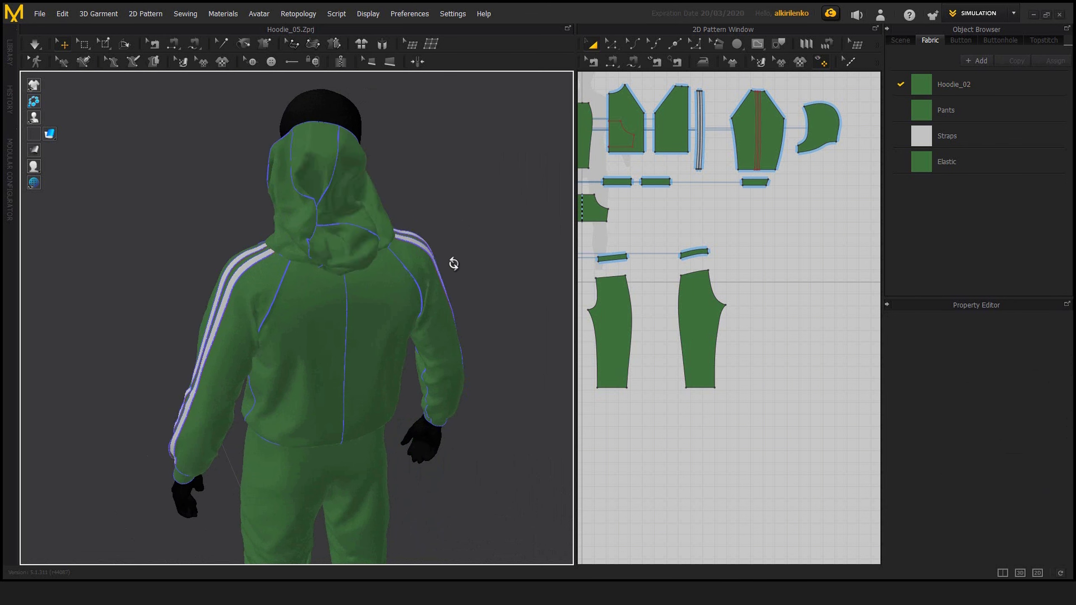
Fold the lower front panel of the avatar's straight right trouser leg upward along its internal line with Fold Arrangement
right_drag(452, 260, 332, 279)
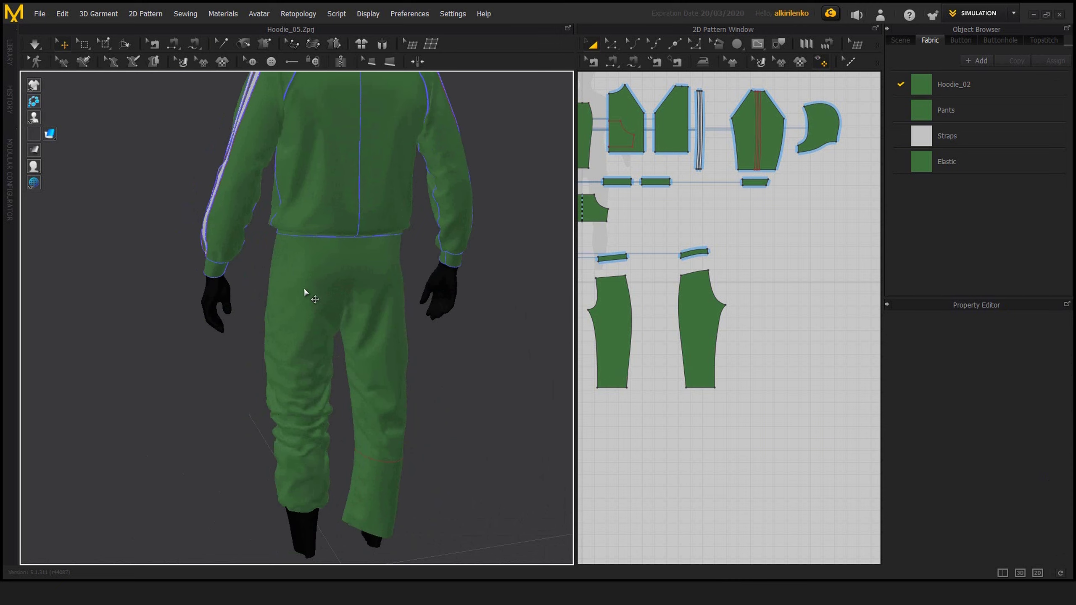
right_drag(174, 384, 361, 356)
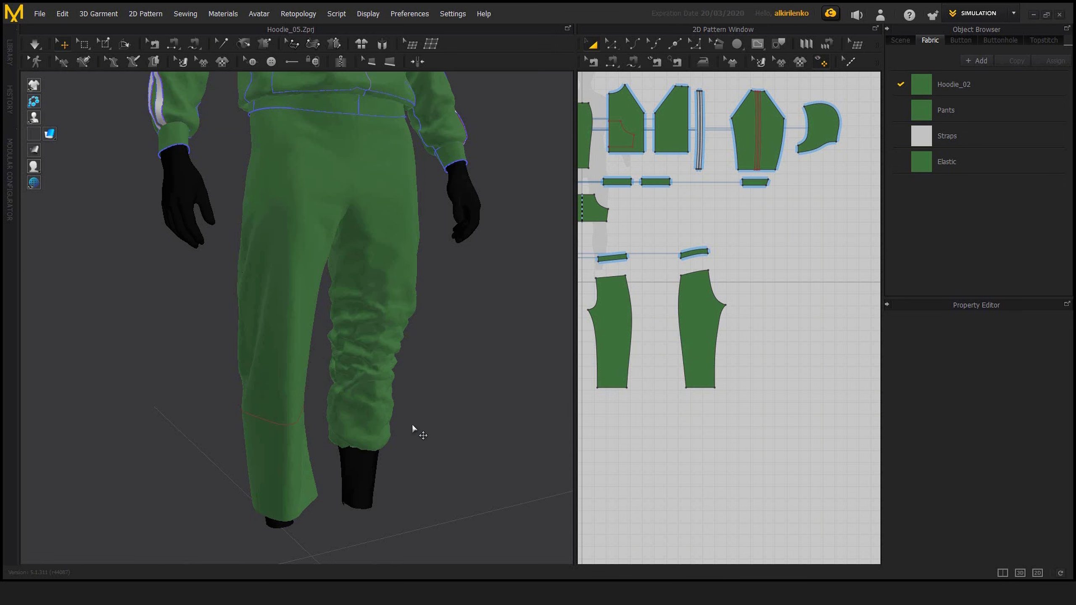
middle_drag(658, 334, 738, 330)
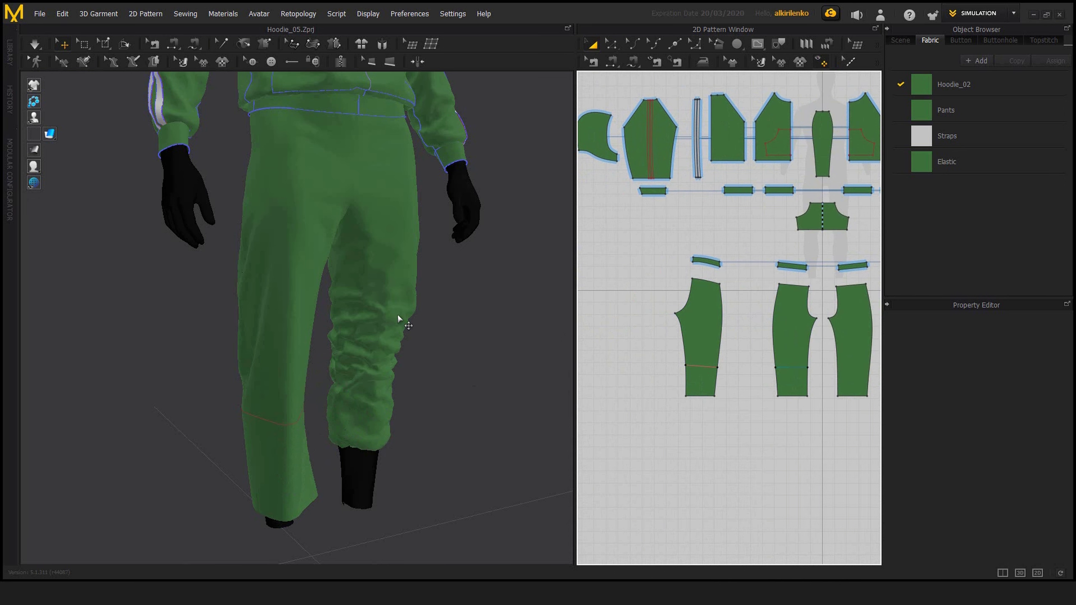
click(126, 44)
right_drag(204, 382, 271, 403)
middle_drag(271, 403, 281, 319)
click(316, 326)
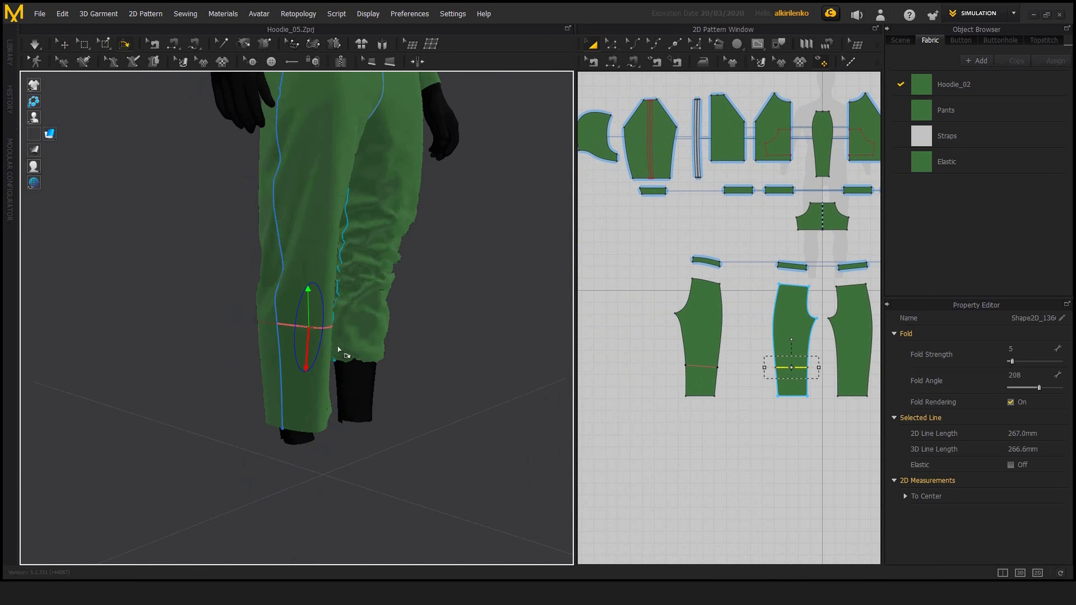
right_drag(339, 348, 364, 343)
drag(363, 344, 361, 241)
drag(313, 175, 313, 175)
Fold the lower back panel of the right trouser leg upward along its internal line and simulate the turned-up hem
click(293, 326)
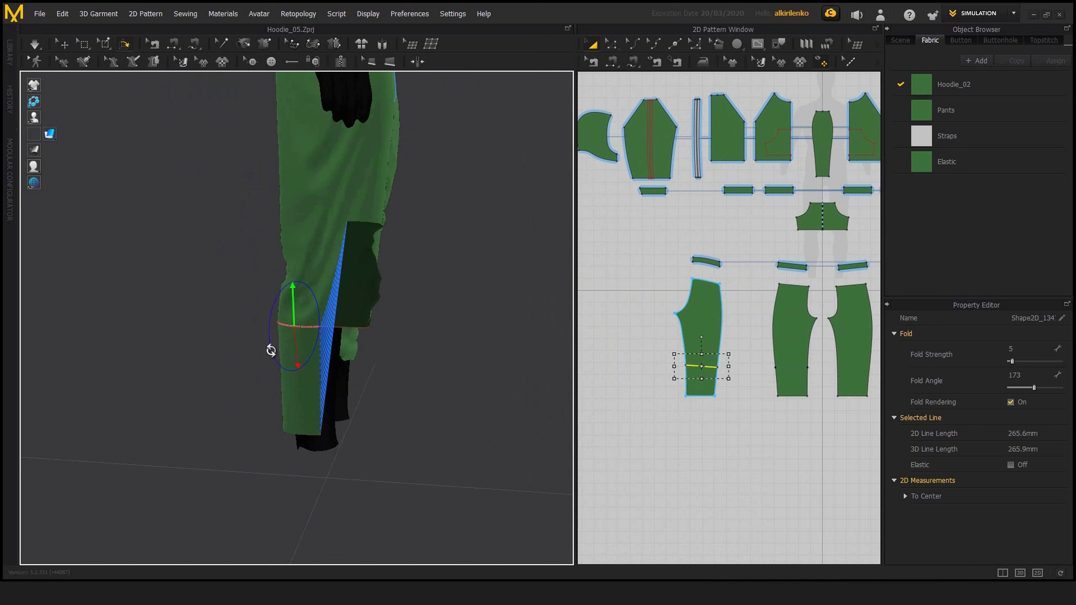
drag(272, 353, 433, 109)
right_drag(489, 254, 337, 354)
key(space)
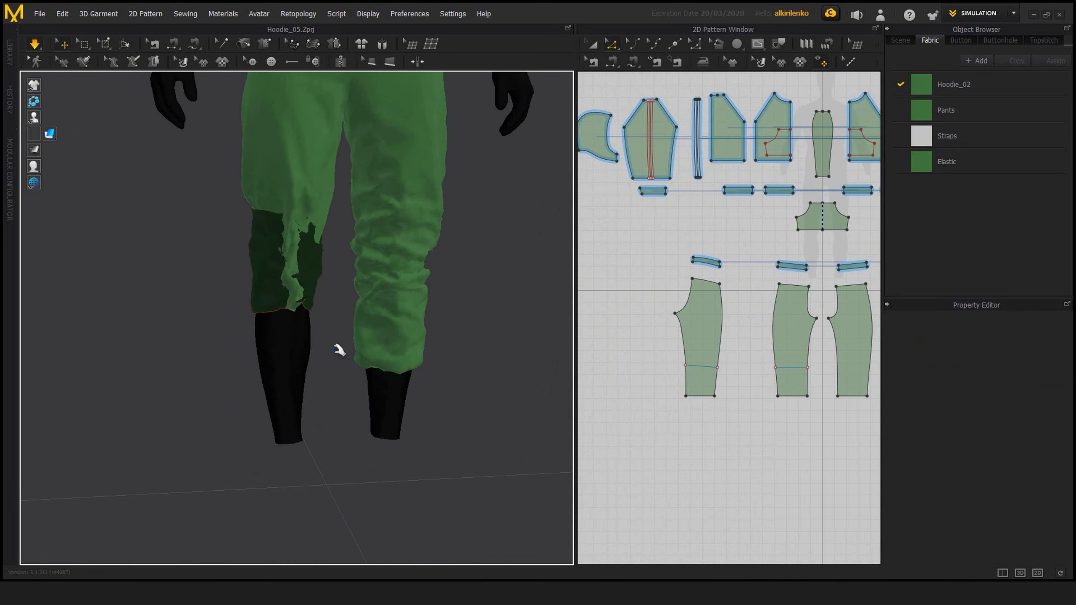
key(space)
Adjust the fold angle of the right leg's front internal line to 347
right_drag(195, 352, 334, 302)
click(332, 335)
drag(226, 318, 230, 306)
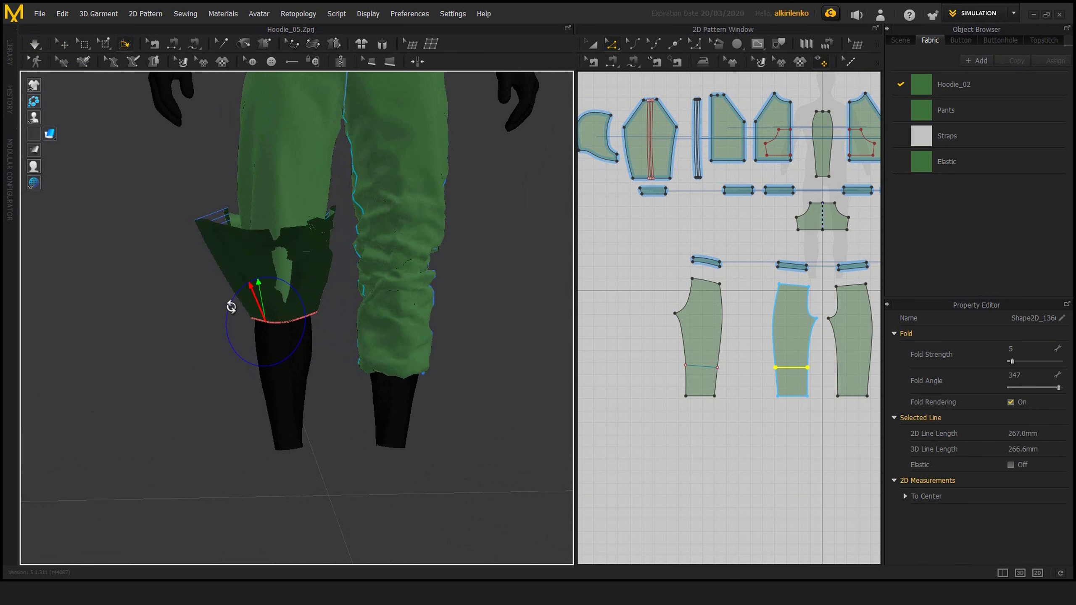
Simulate the folded-up hem on the avatar's right trouser leg and pull its fabric down into place over the calf
key(space)
right_drag(167, 314, 360, 325)
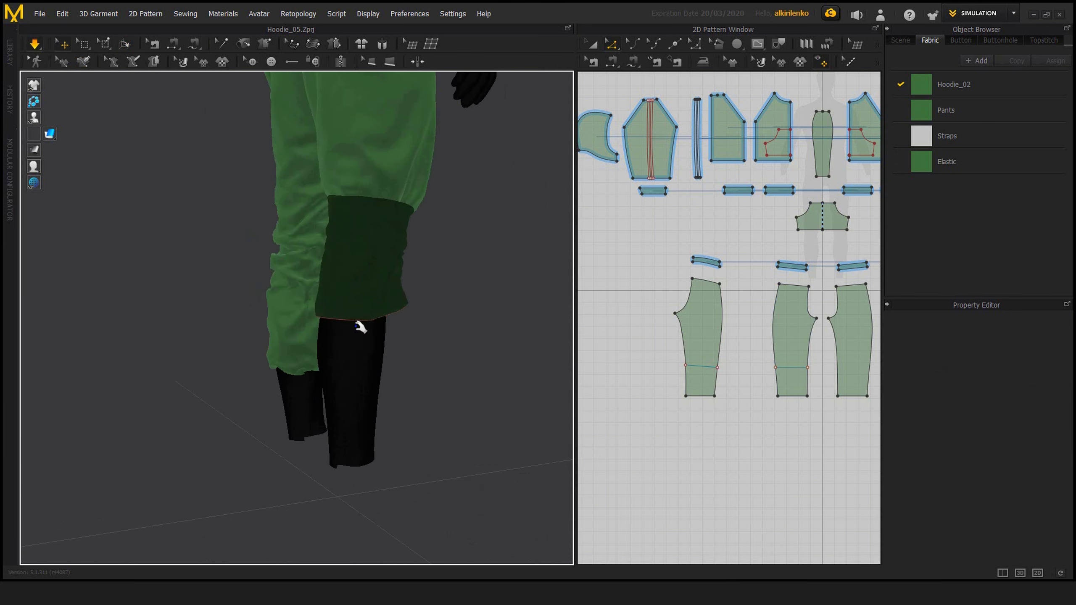
right_drag(469, 305, 283, 259)
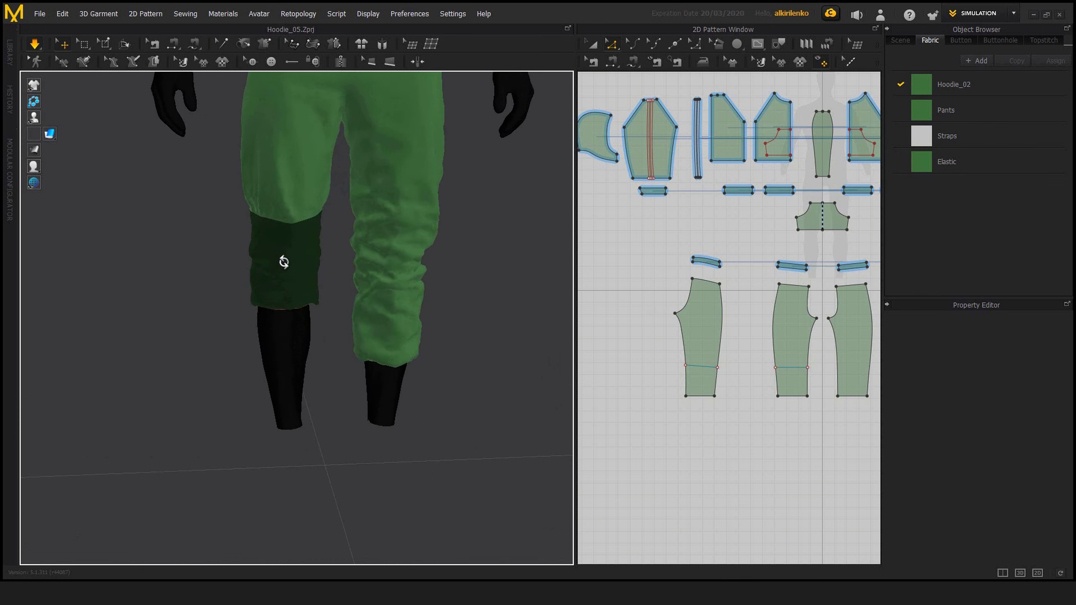
middle_drag(305, 243, 310, 267)
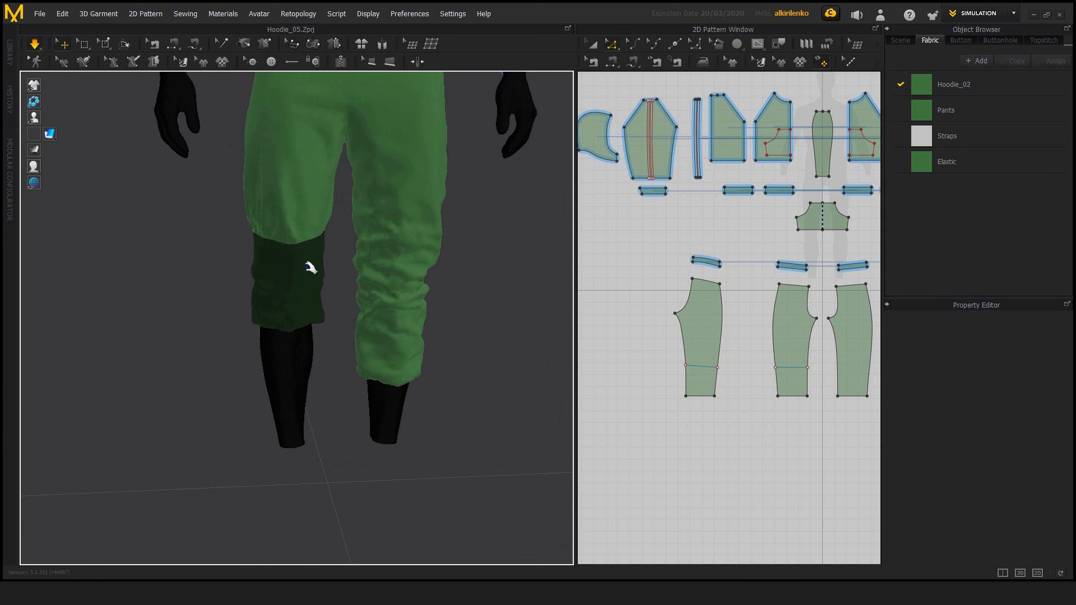
click(318, 274)
drag(325, 307, 293, 341)
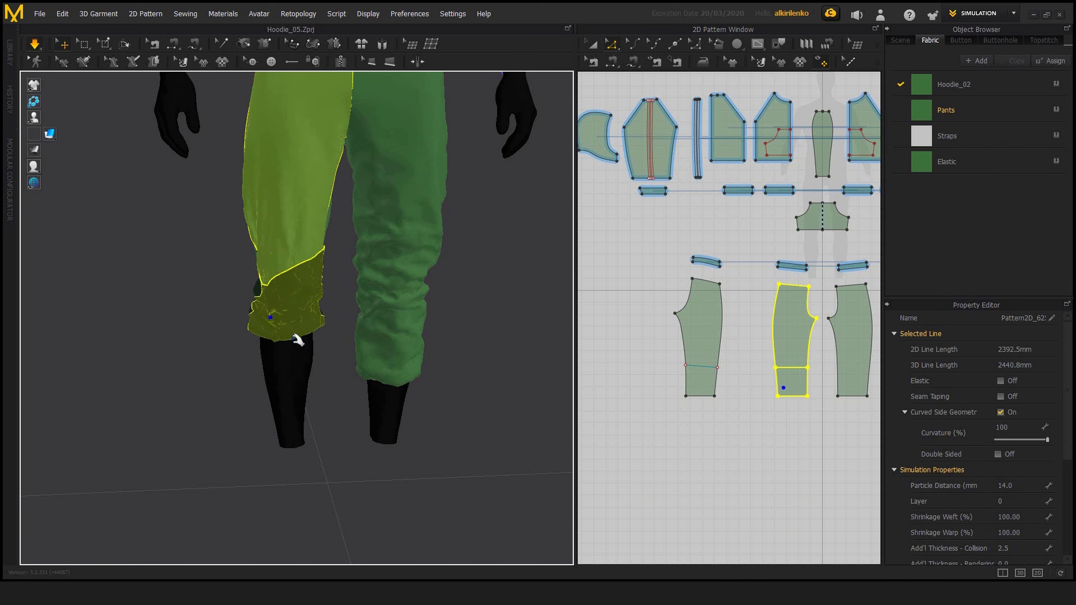
click(338, 341)
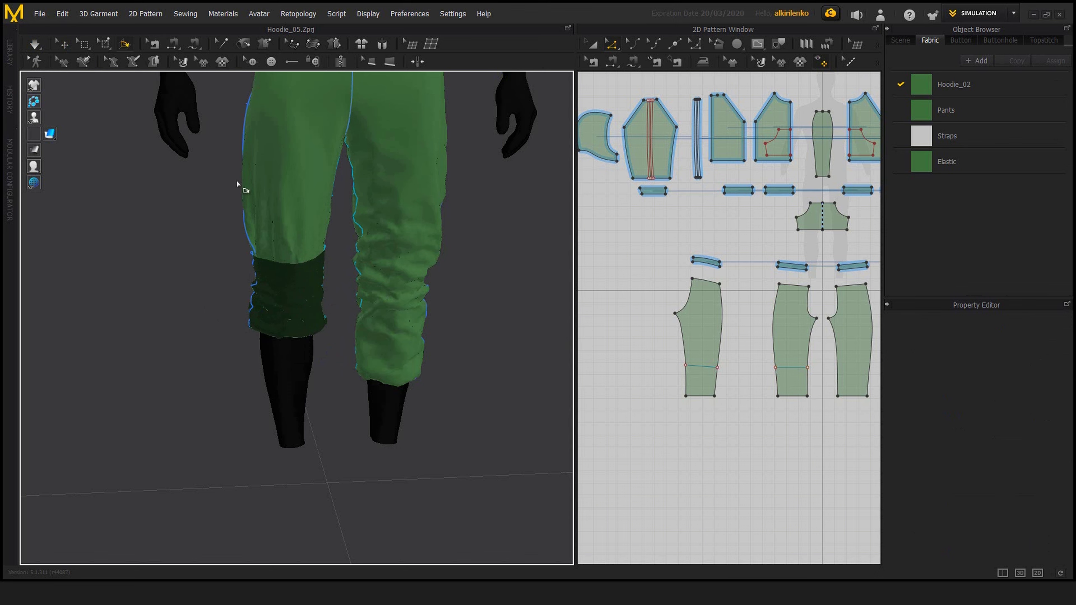
key(z)
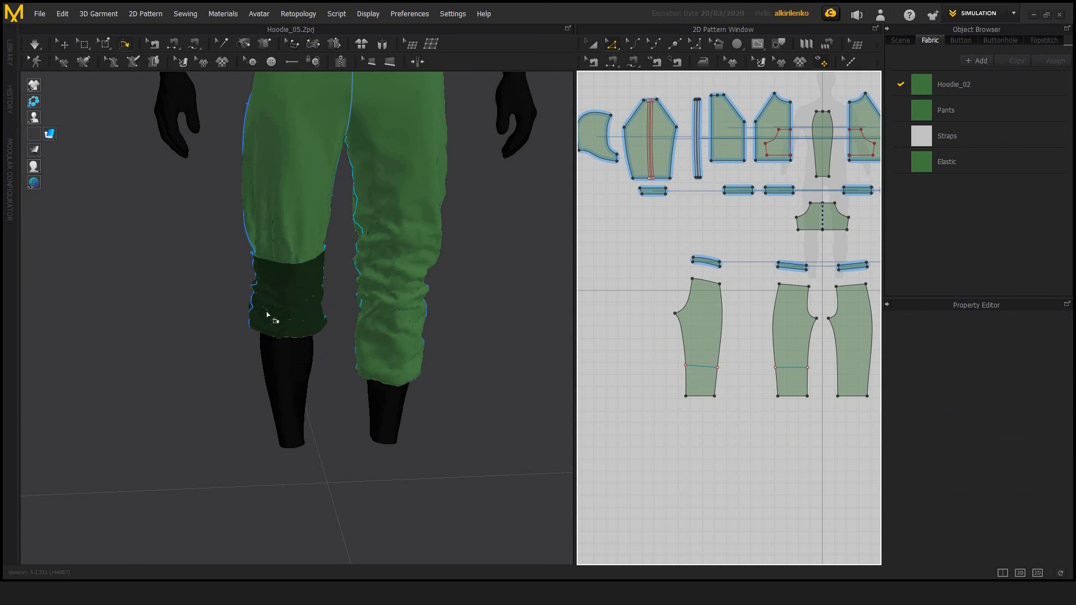
click(303, 296)
key(a)
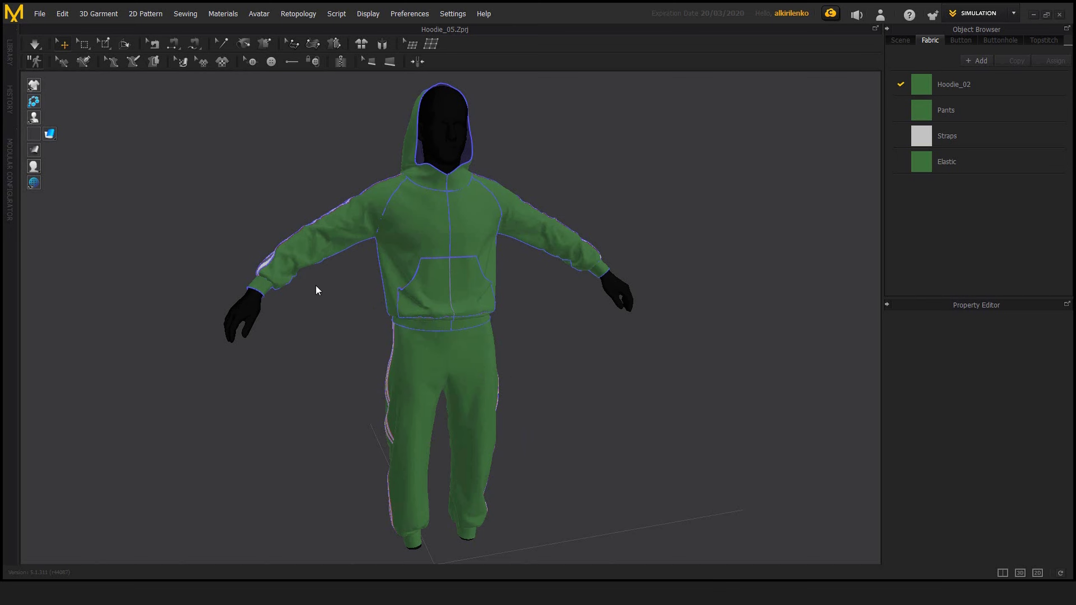
key(space)
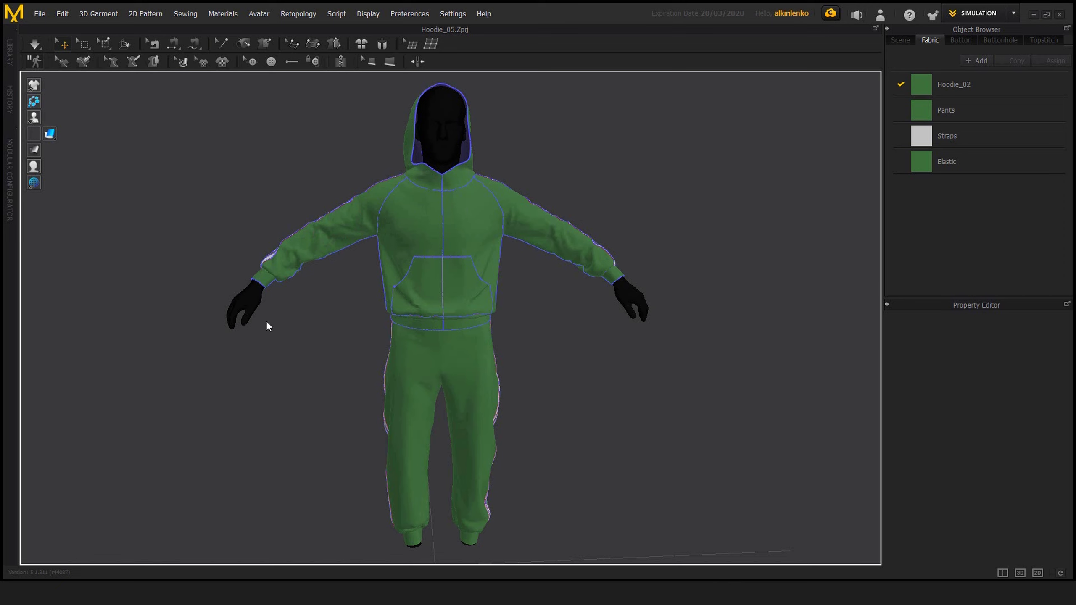
Examine the complete tracksuit from the front, sides and back, including the sleeve wrinkles and stripes
right_drag(343, 275, 403, 271)
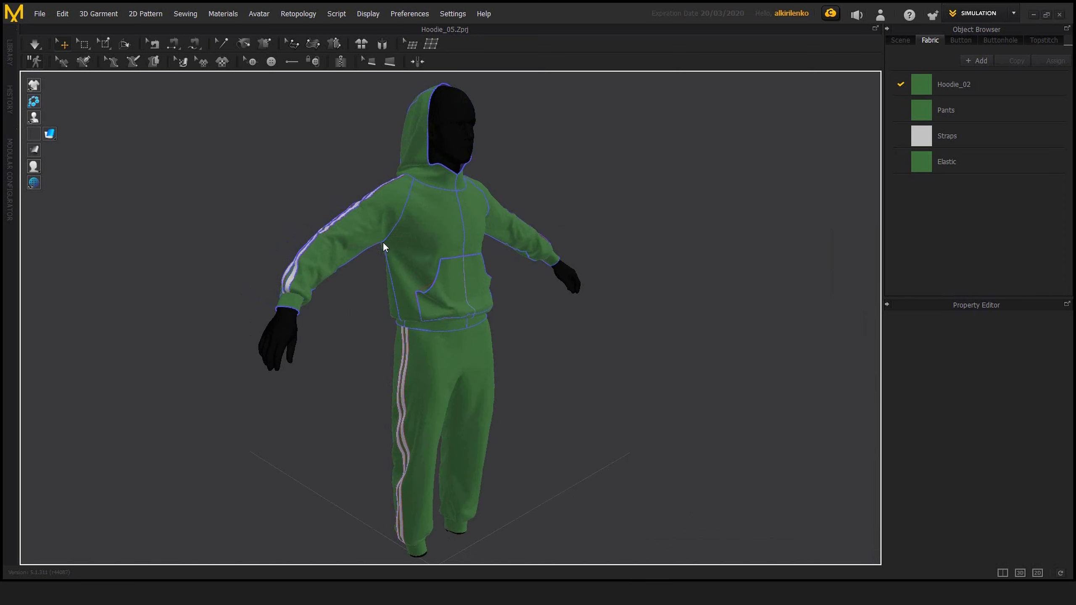
right_drag(383, 242, 293, 309)
scroll(596, 243, up, 3)
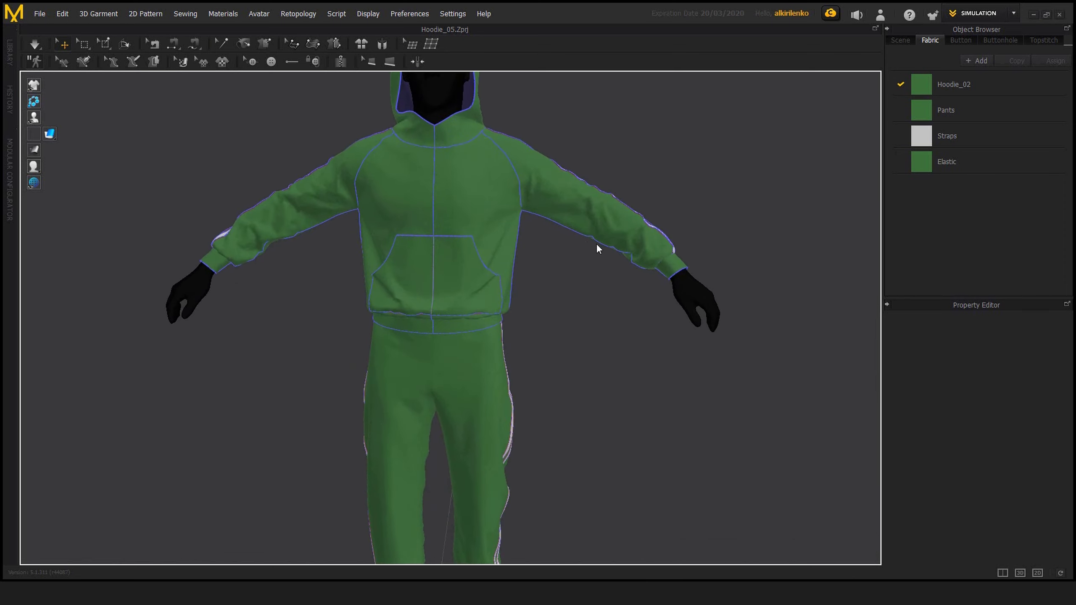
mouse_move(532, 228)
right_down()
mouse_move(496, 254)
mouse_move(550, 226)
right_up()
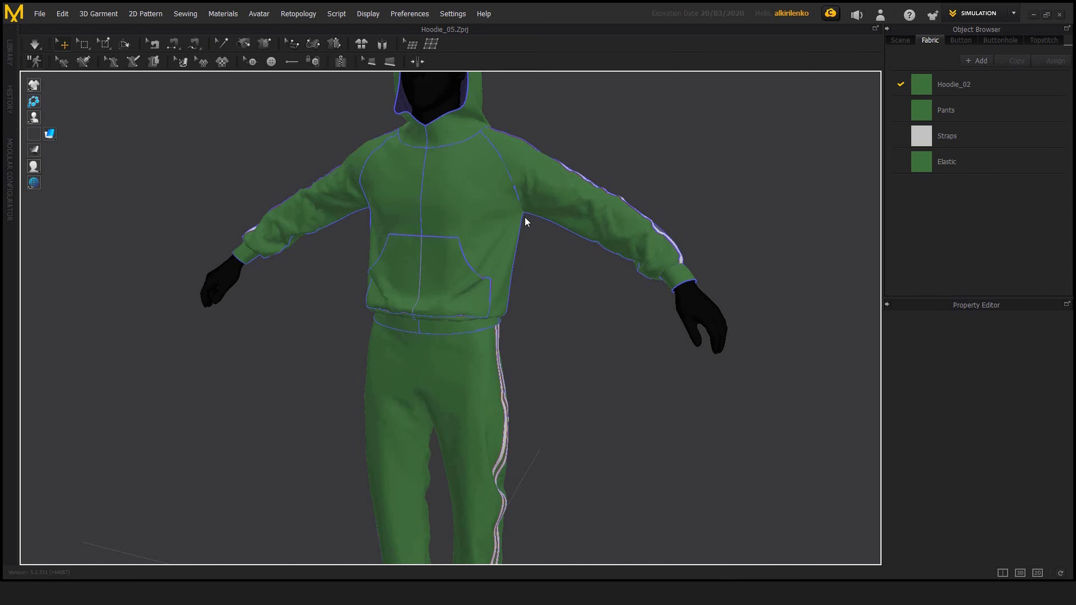
right_drag(553, 261, 546, 291)
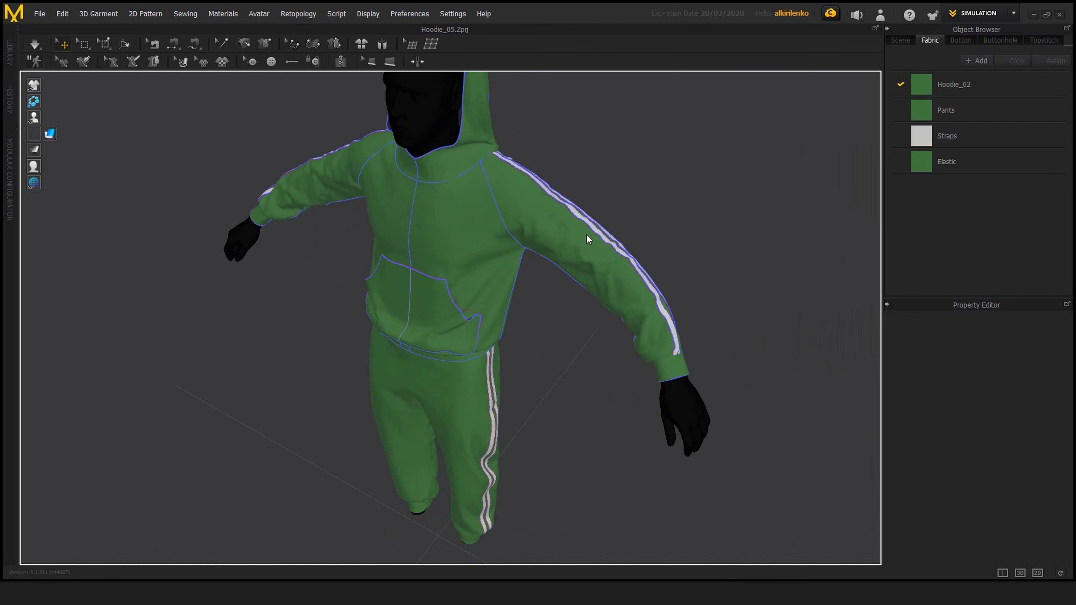
right_drag(558, 319, 371, 238)
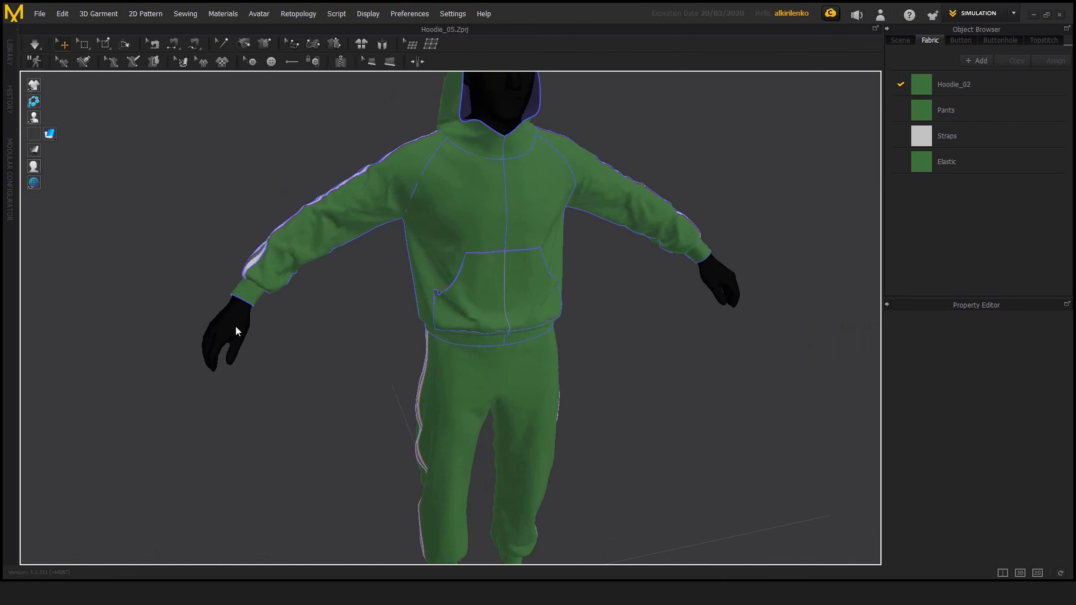
right_drag(368, 317, 406, 198)
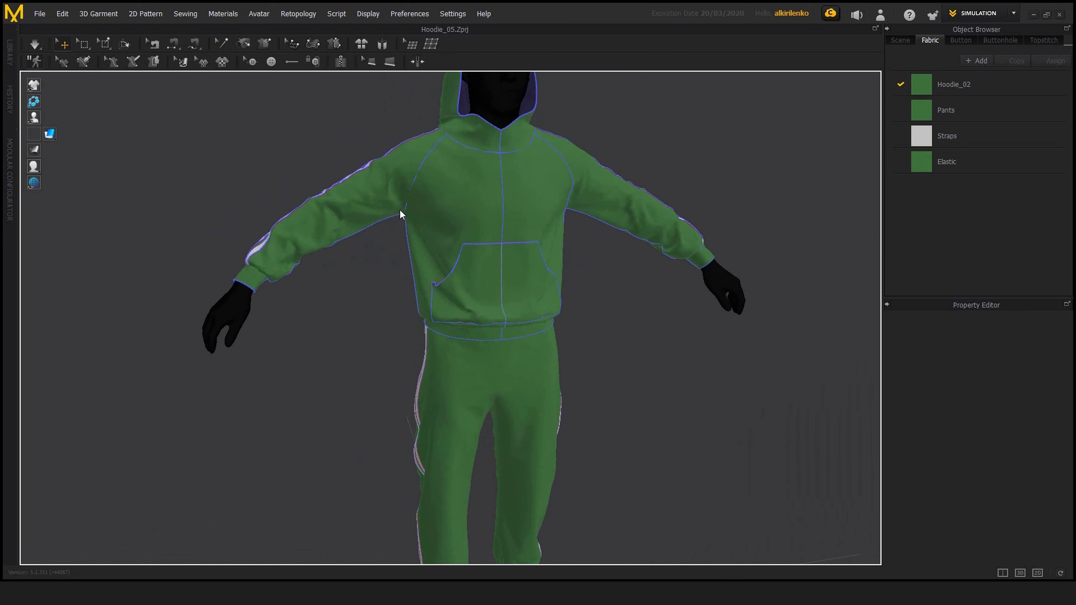
right_drag(365, 252, 548, 229)
scroll(395, 220, down, 3)
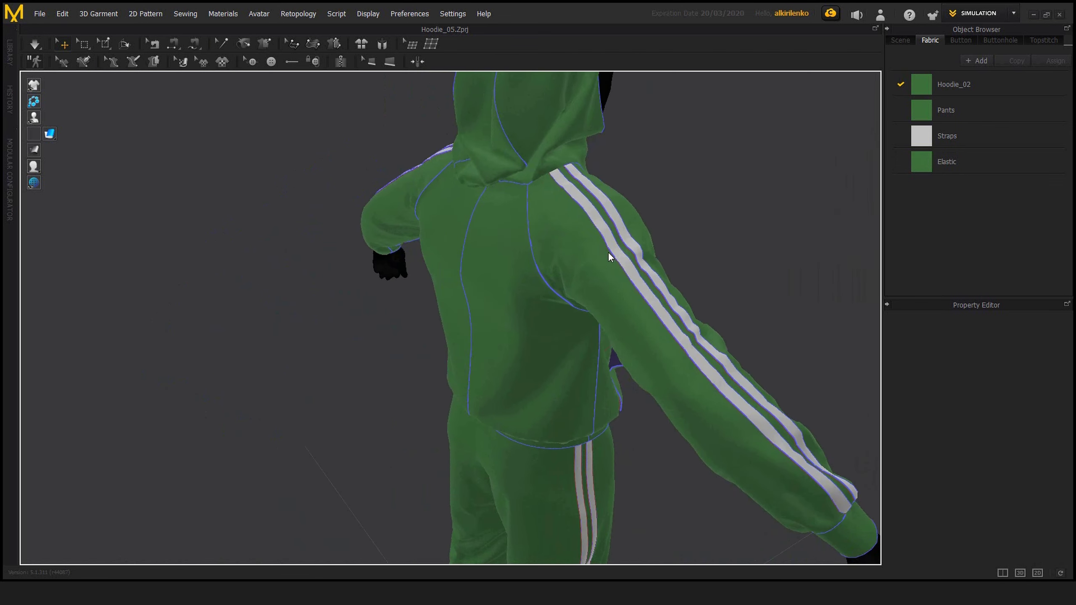
right_drag(609, 254, 546, 245)
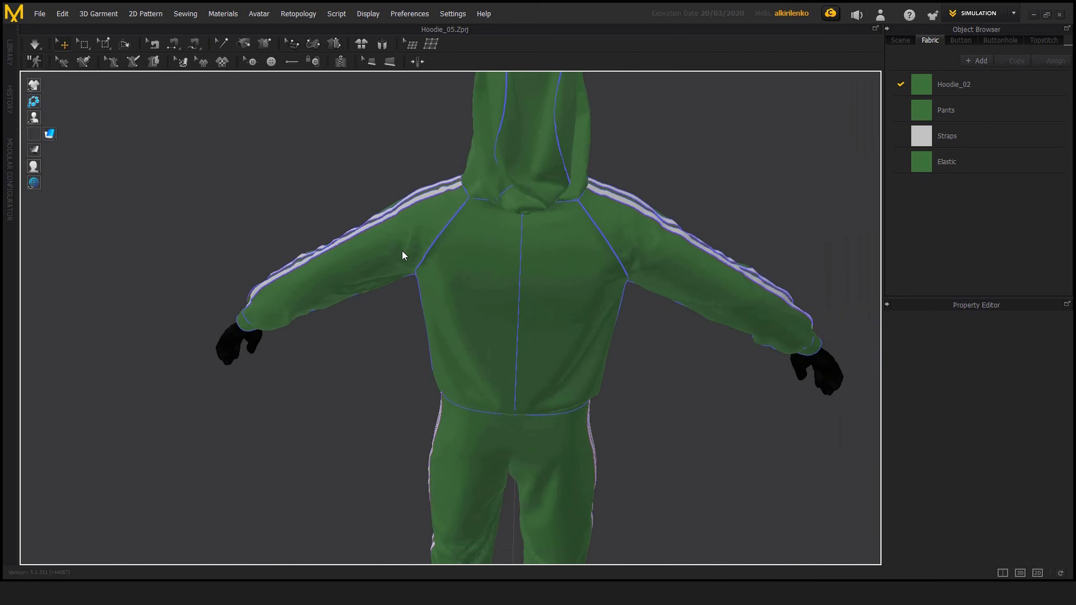
scroll(526, 301, down, 2)
right_drag(526, 301, 403, 325)
middle_drag(394, 302, 381, 295)
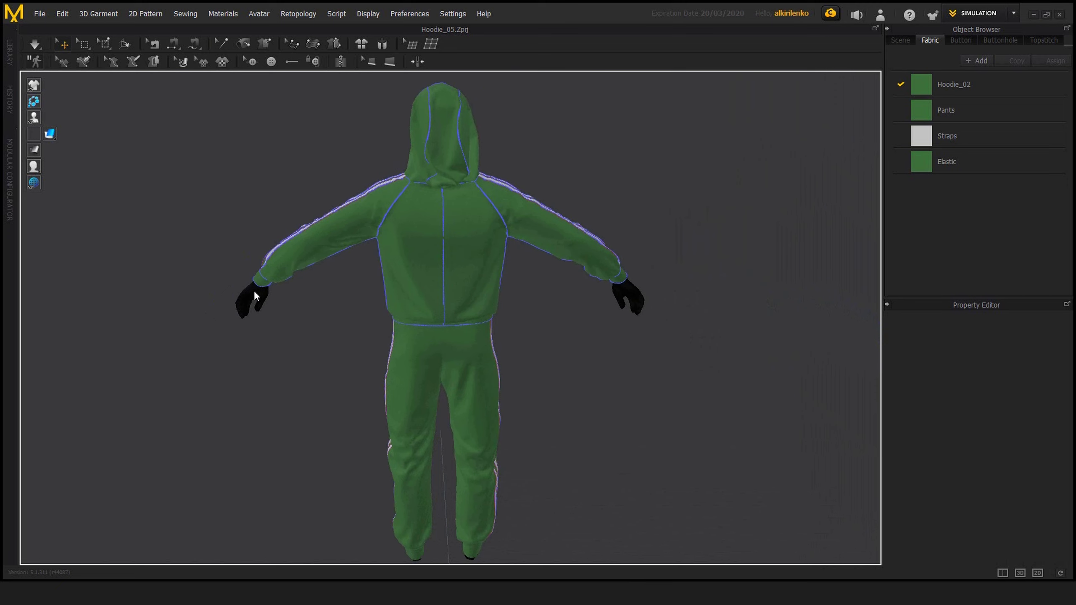
right_drag(302, 326, 512, 335)
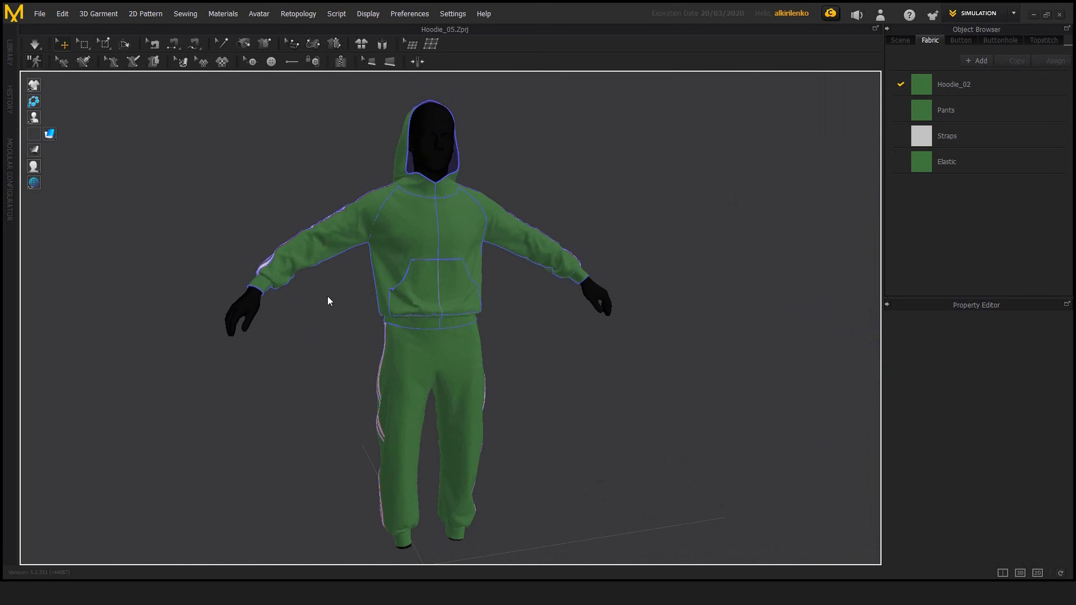
right_drag(328, 296, 336, 231)
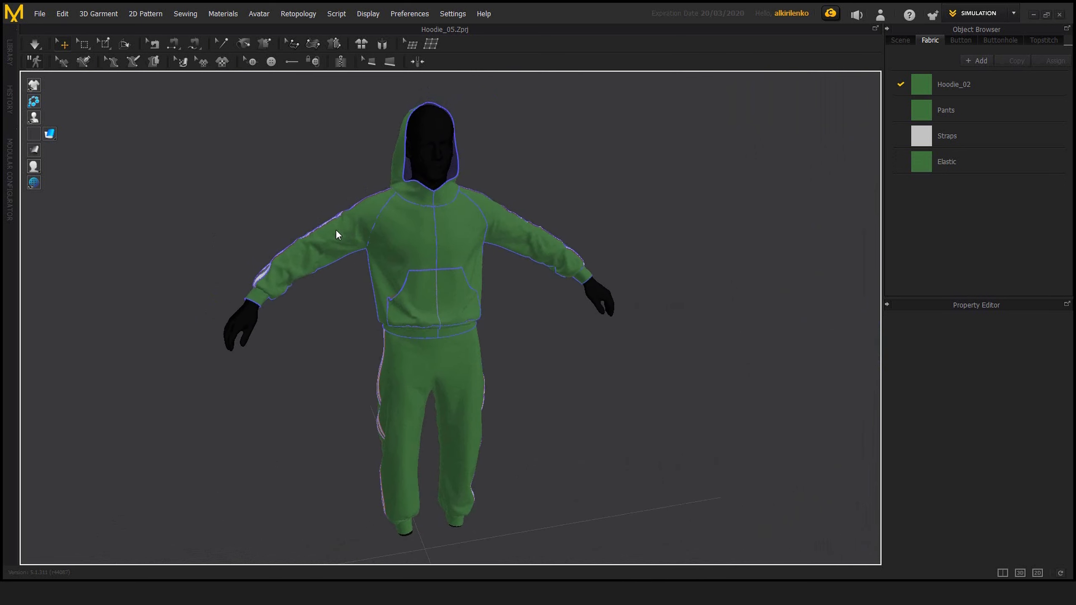
right_drag(326, 306, 294, 350)
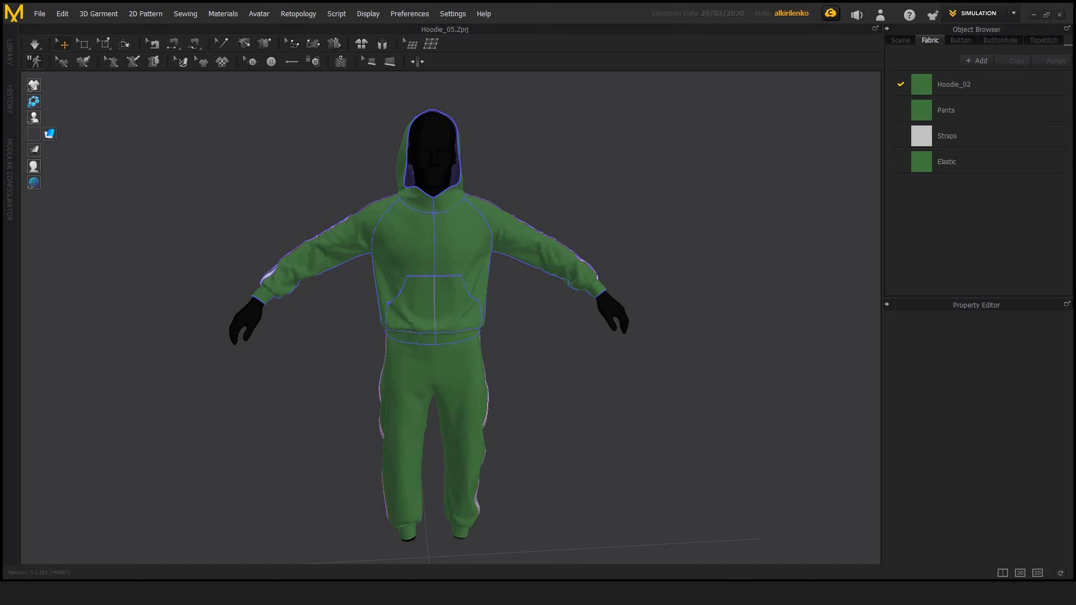
Import the Avatar_Arms_Up OBJ as a morph target at cm (DAZ Studio) scale to change the avatar's pose
click(37, 18)
mouse_move(74, 130)
click(148, 131)
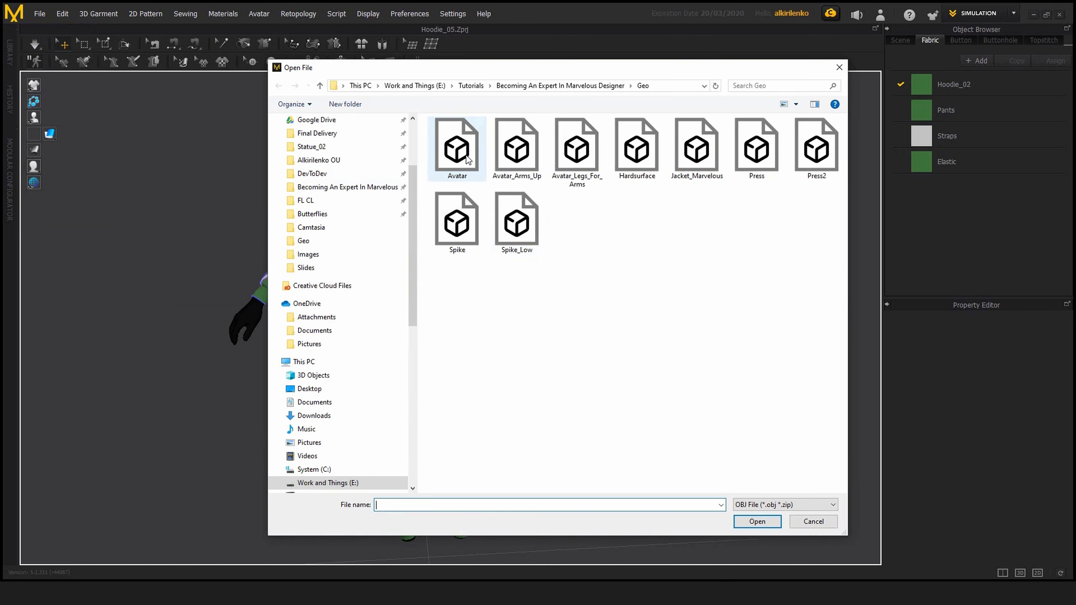
double_click(530, 167)
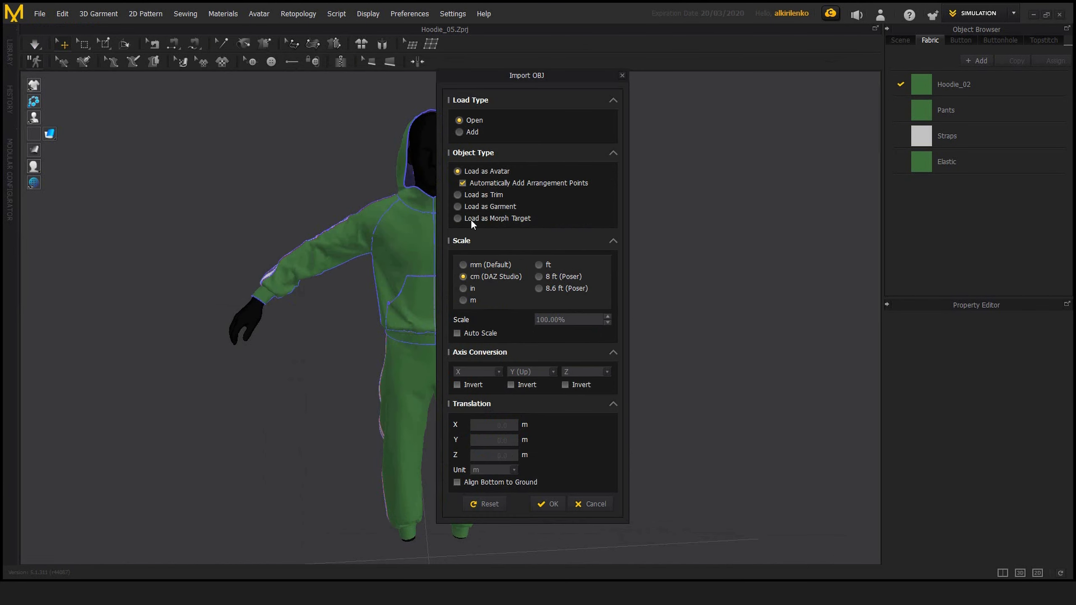
click(458, 218)
drag(527, 75, 473, 82)
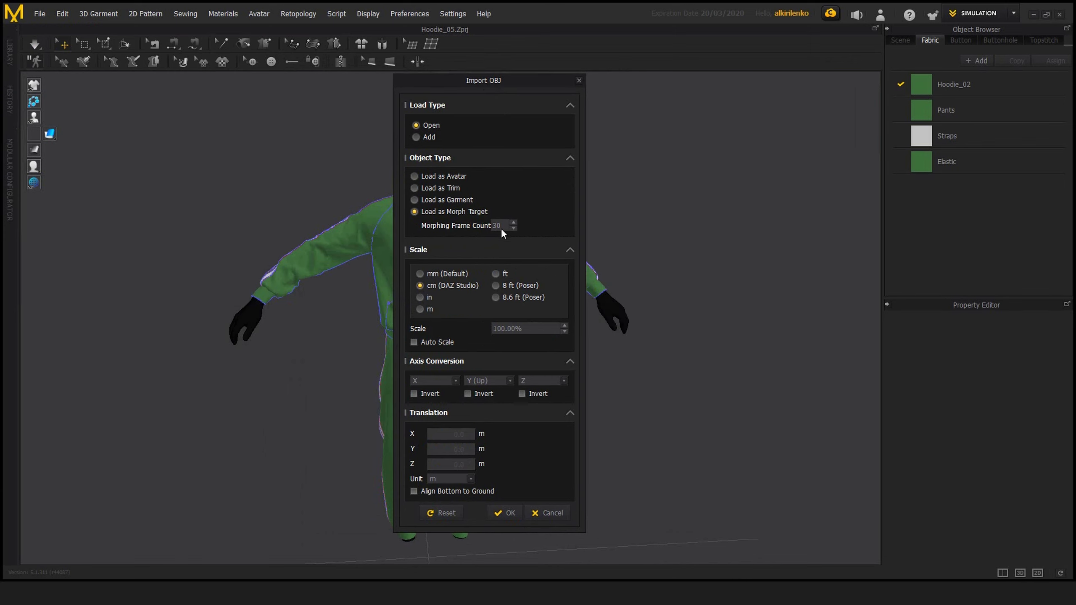
drag(513, 83, 499, 84)
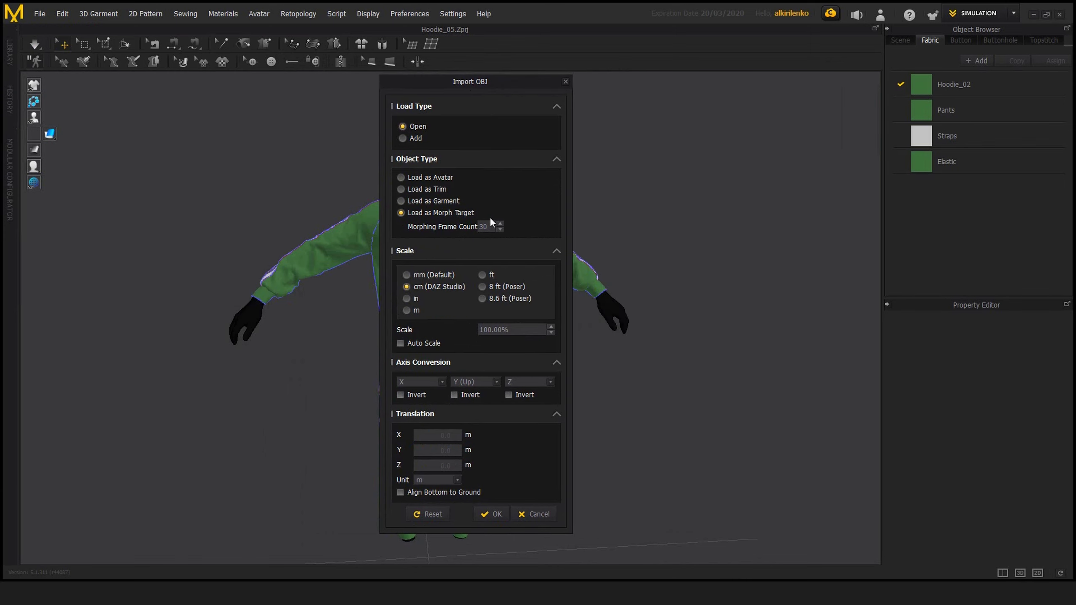
click(494, 514)
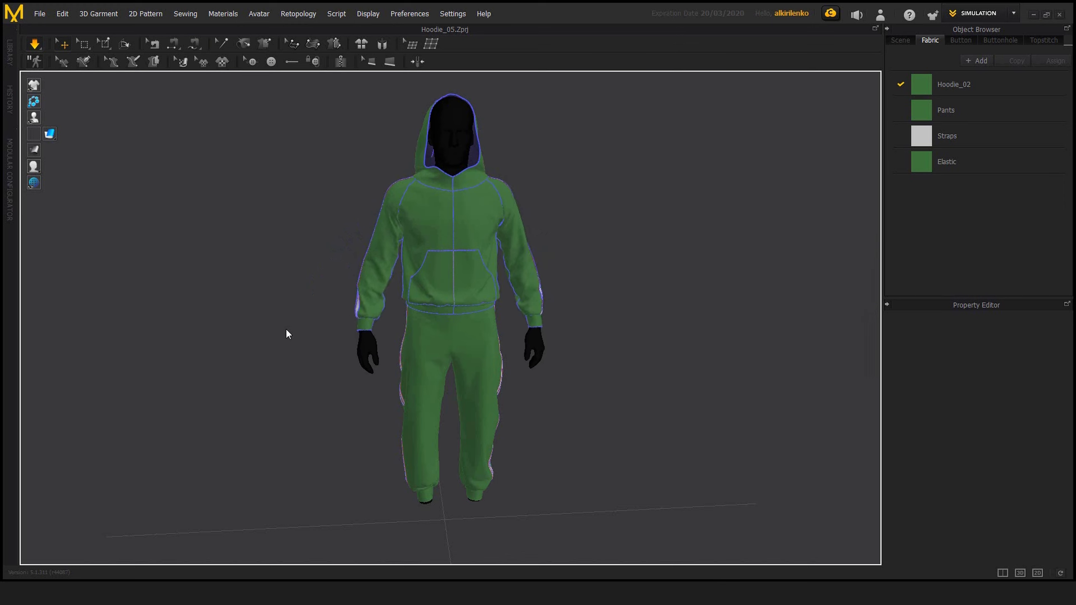
Inspect how the tracksuit drapes on the reposed avatar from the front, sides and back, especially around the sleeves
scroll(297, 306, up, 3)
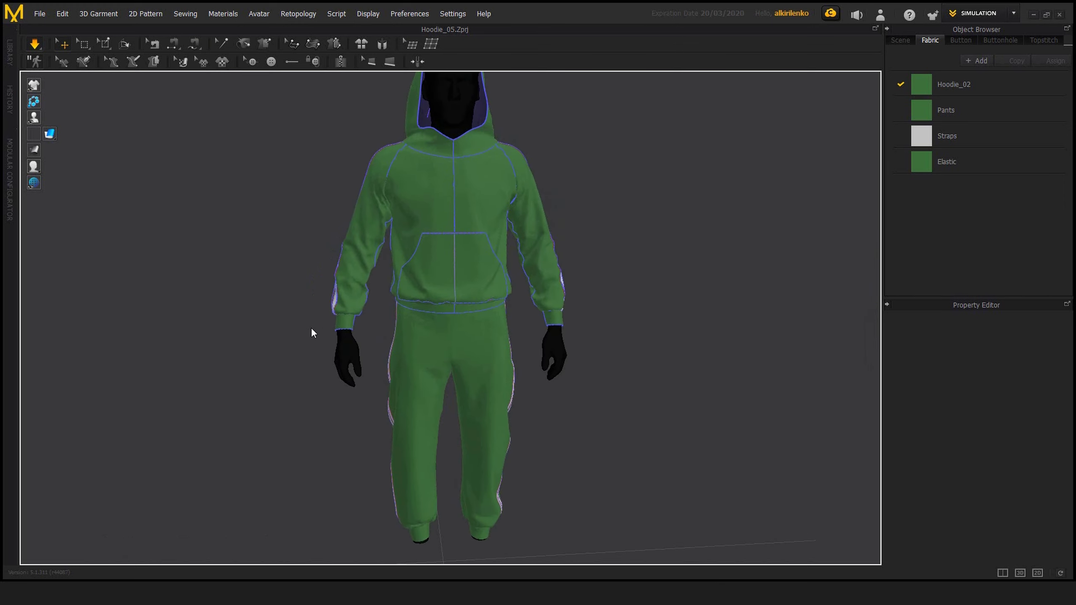
middle_drag(368, 297, 368, 335)
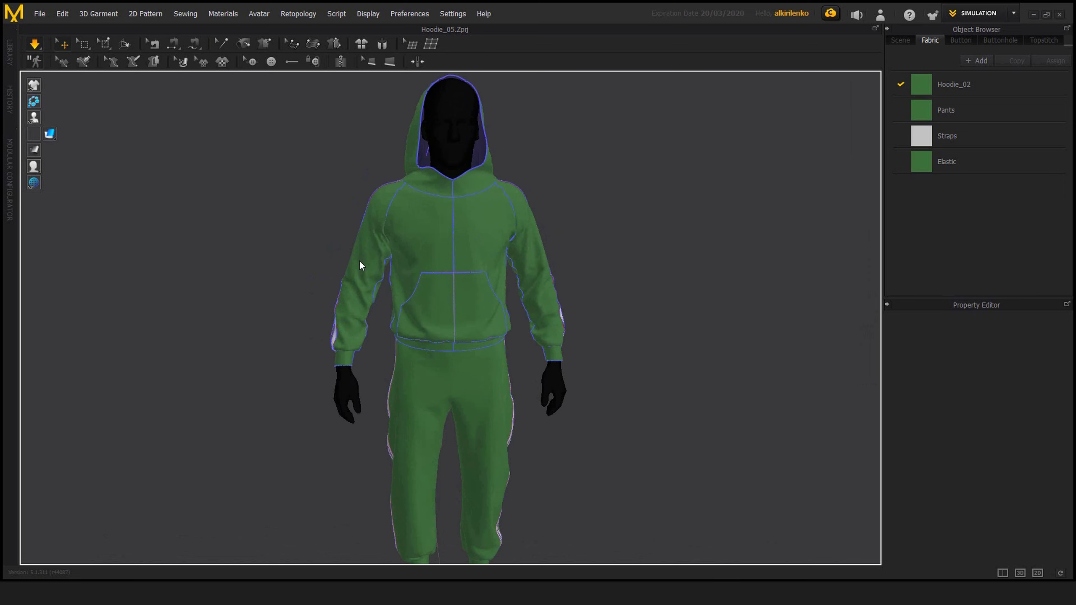
right_drag(284, 257, 361, 248)
scroll(361, 248, up, 2)
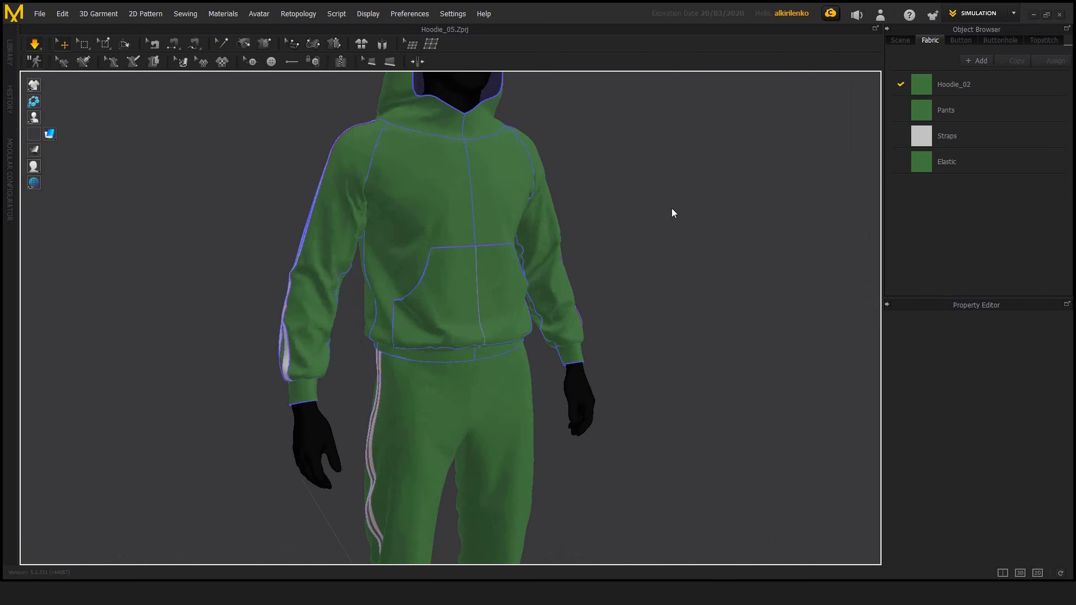
right_drag(672, 209, 557, 219)
right_drag(663, 187, 551, 157)
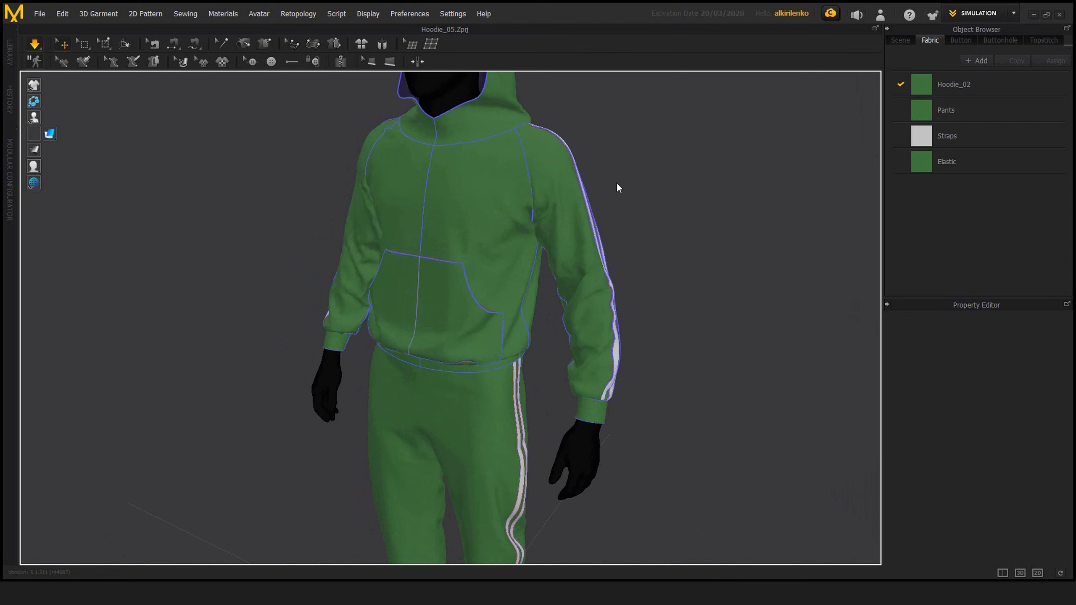
right_drag(618, 185, 566, 183)
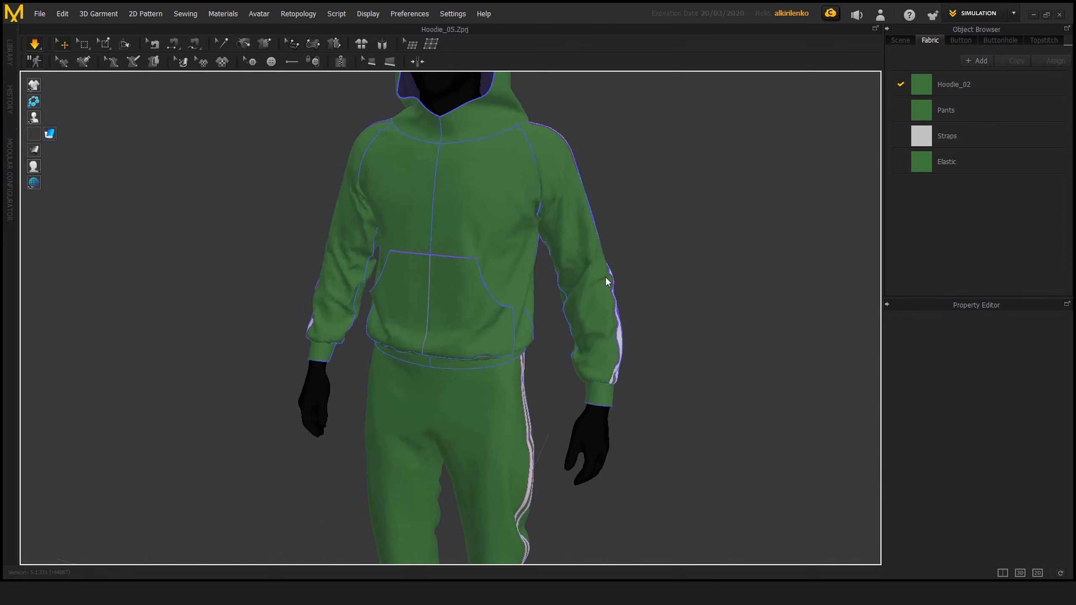
right_drag(690, 218, 318, 164)
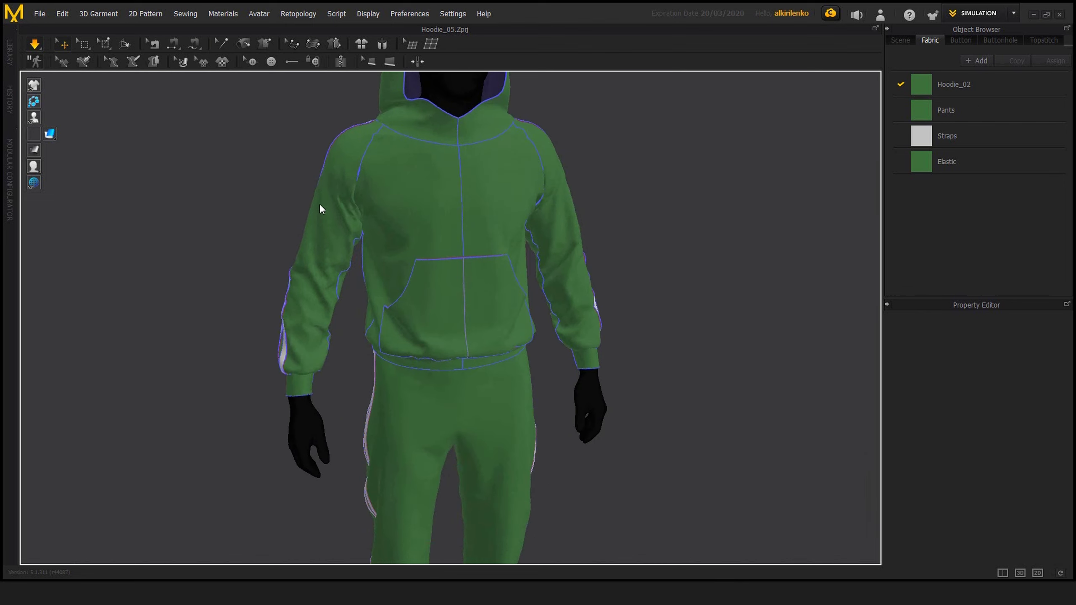
right_drag(207, 228, 275, 264)
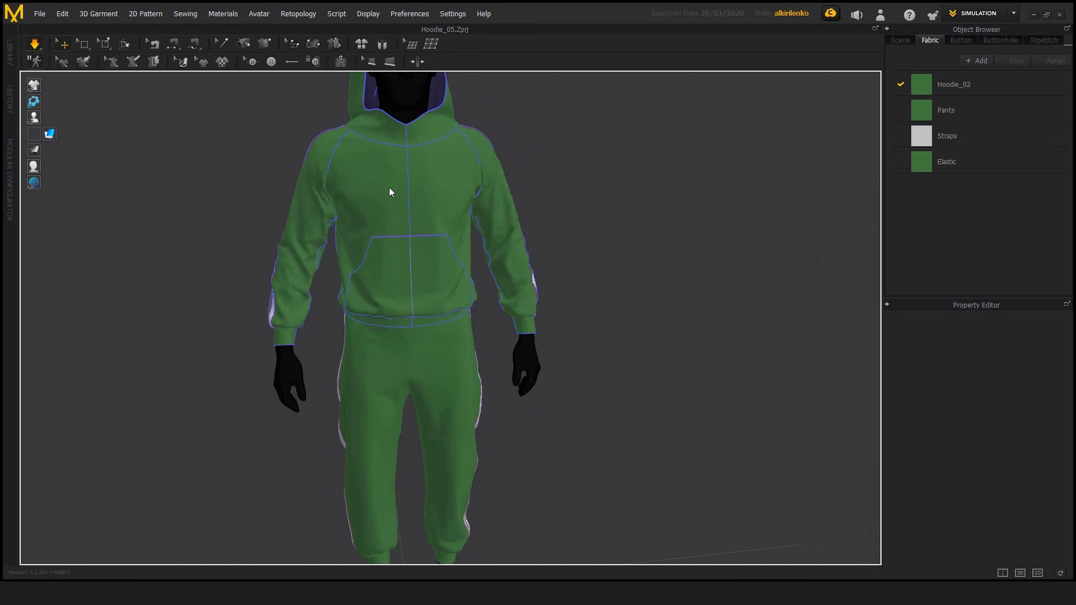
scroll(548, 224, down, 3)
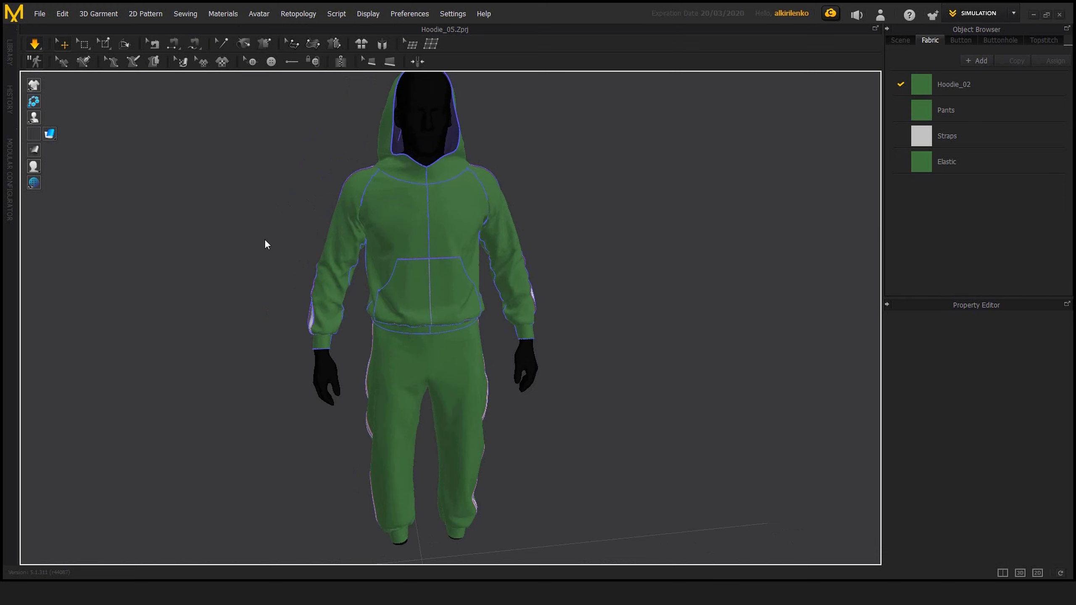
right_drag(266, 241, 566, 195)
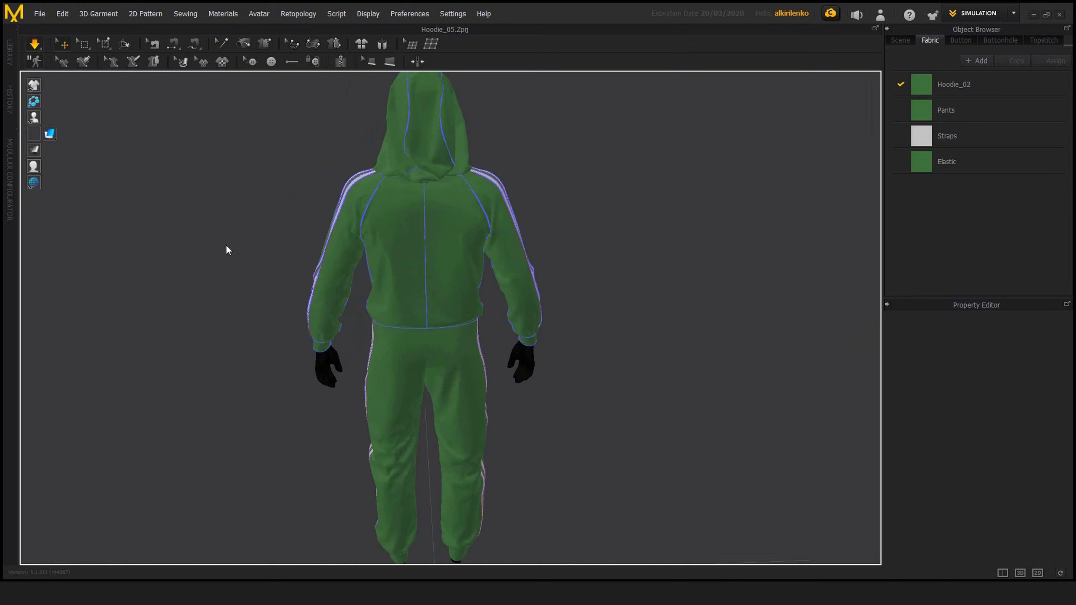
right_drag(228, 248, 422, 252)
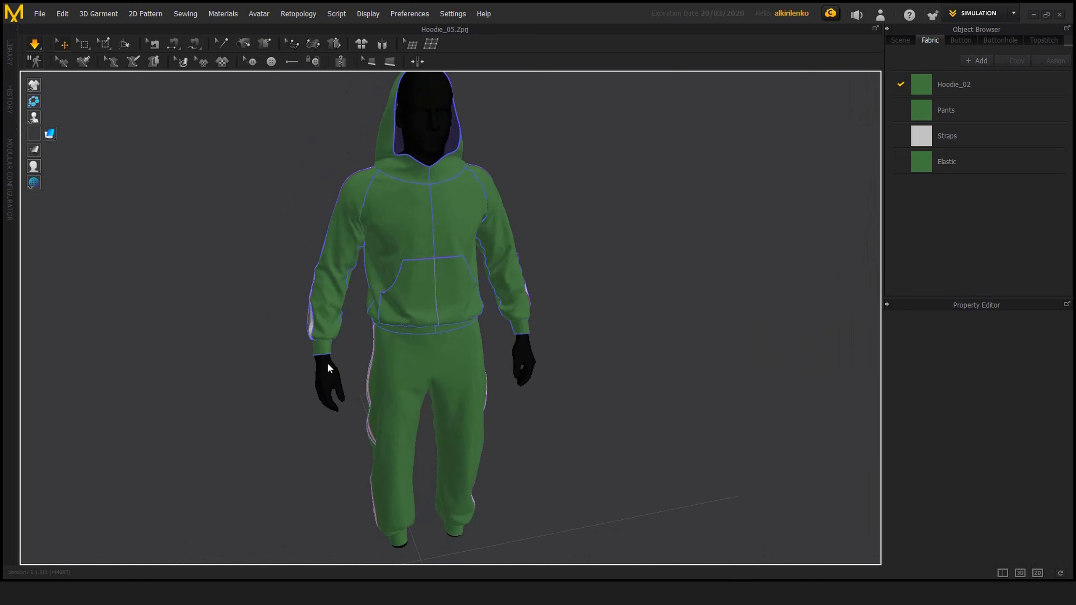
Stop the simulation, then select the front and back sleeve panels and stripes on both arms and solidify them
middle_drag(548, 309, 546, 321)
scroll(559, 313, down, 2)
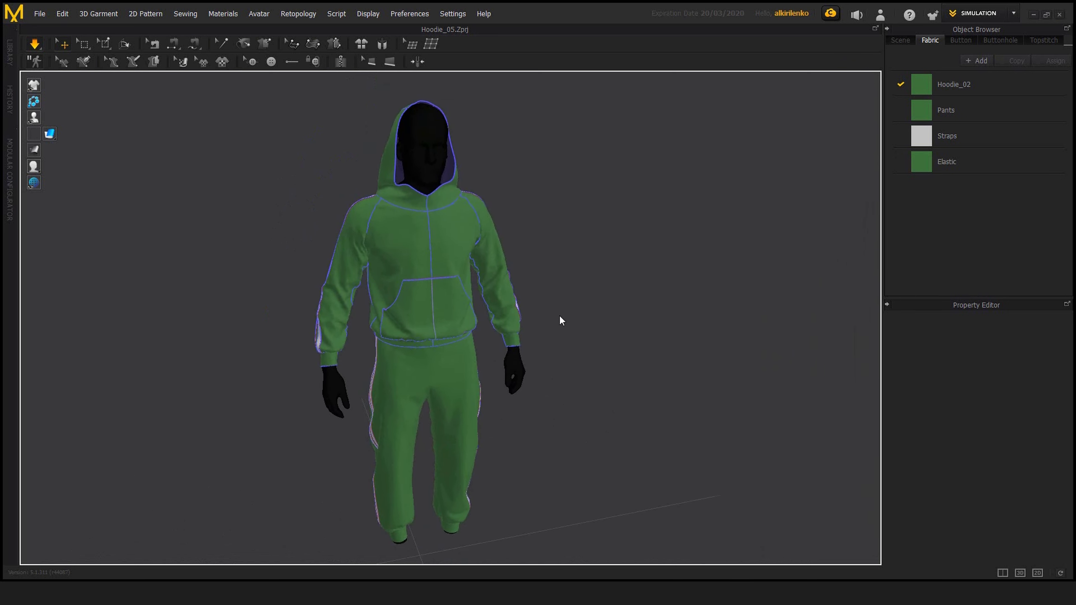
right_drag(352, 313, 341, 303)
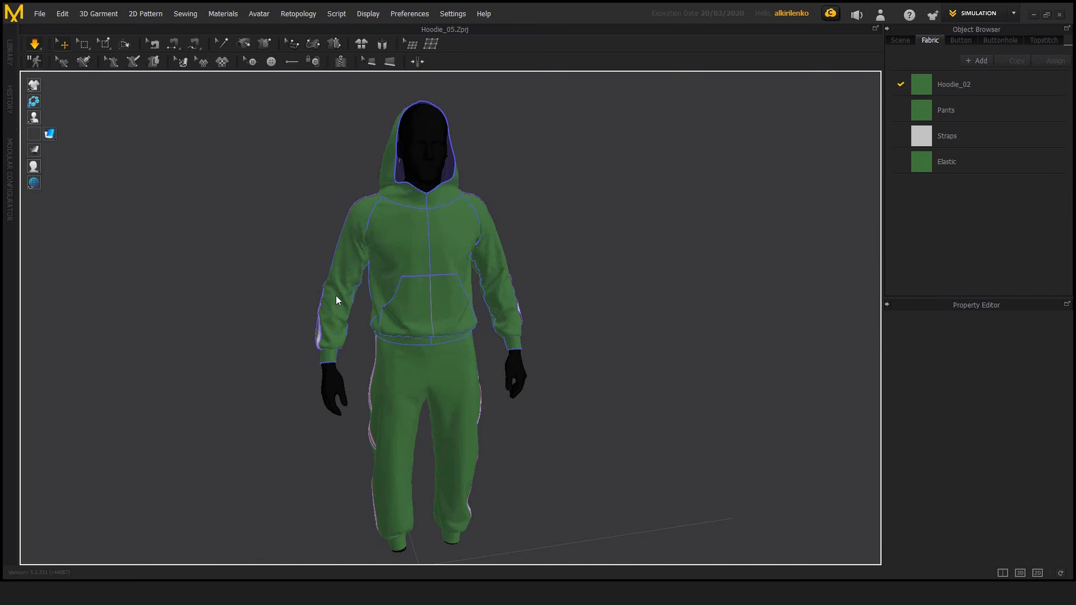
click(338, 318)
key(space)
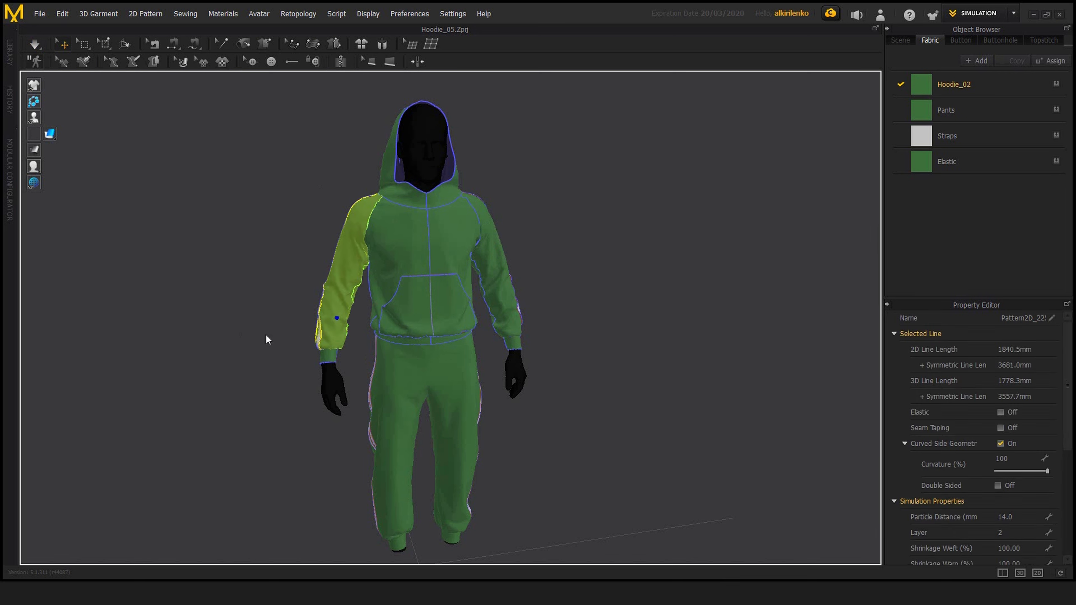
right_drag(266, 334, 365, 331)
shift+click(326, 344)
shift+click(319, 341)
right_drag(278, 358, 361, 345)
right_drag(356, 255, 513, 261)
shift+click(273, 293)
shift+click(242, 300)
shift+click(234, 302)
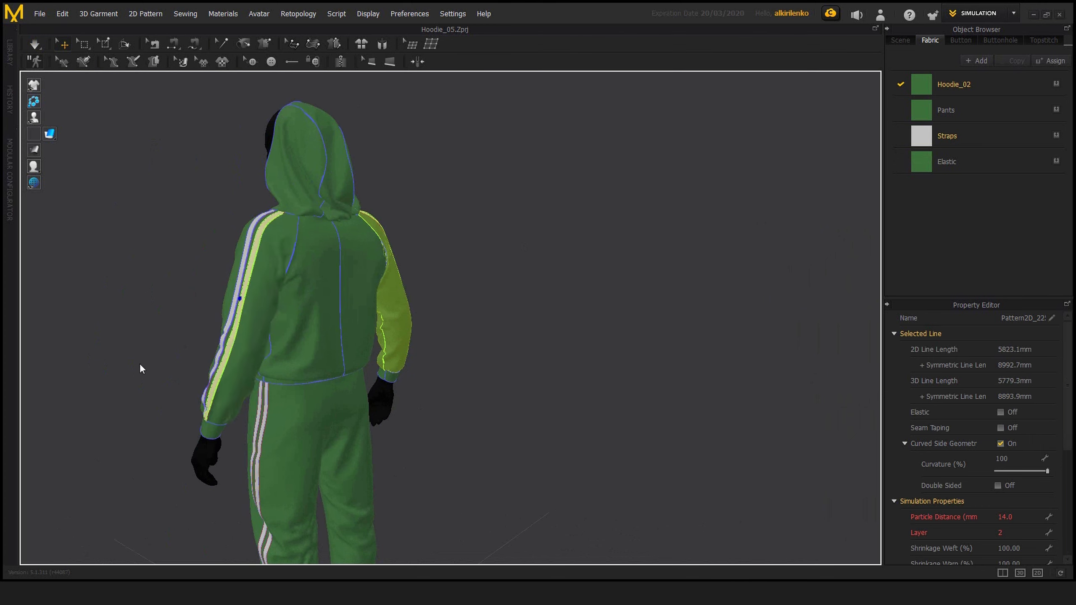
right_drag(139, 364, 237, 360)
shift+click(371, 326)
shift+click(380, 321)
right_drag(470, 334, 533, 274)
right_click(277, 287)
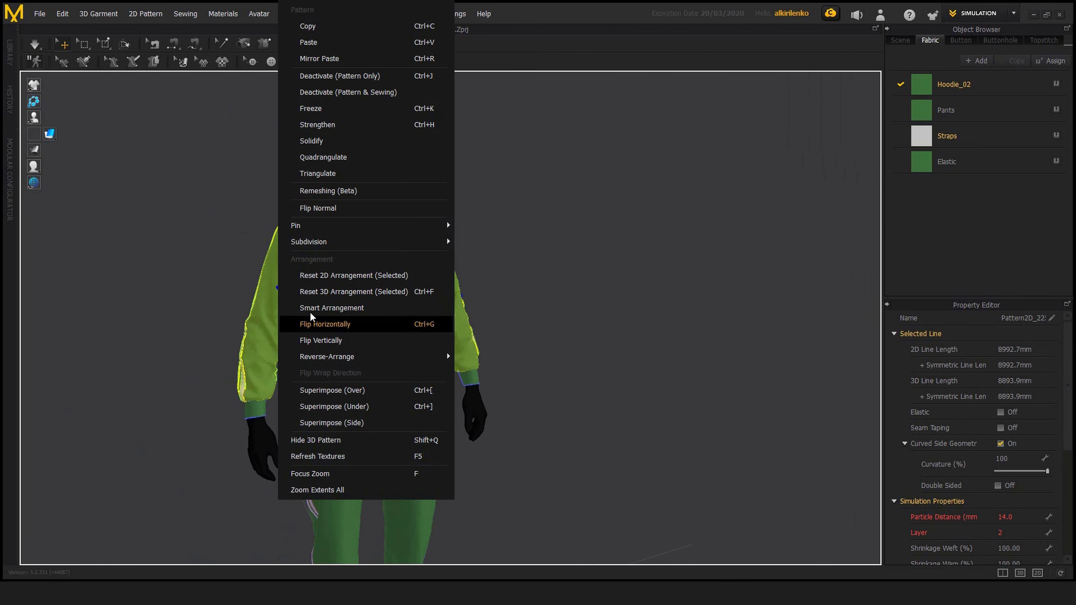
click(321, 141)
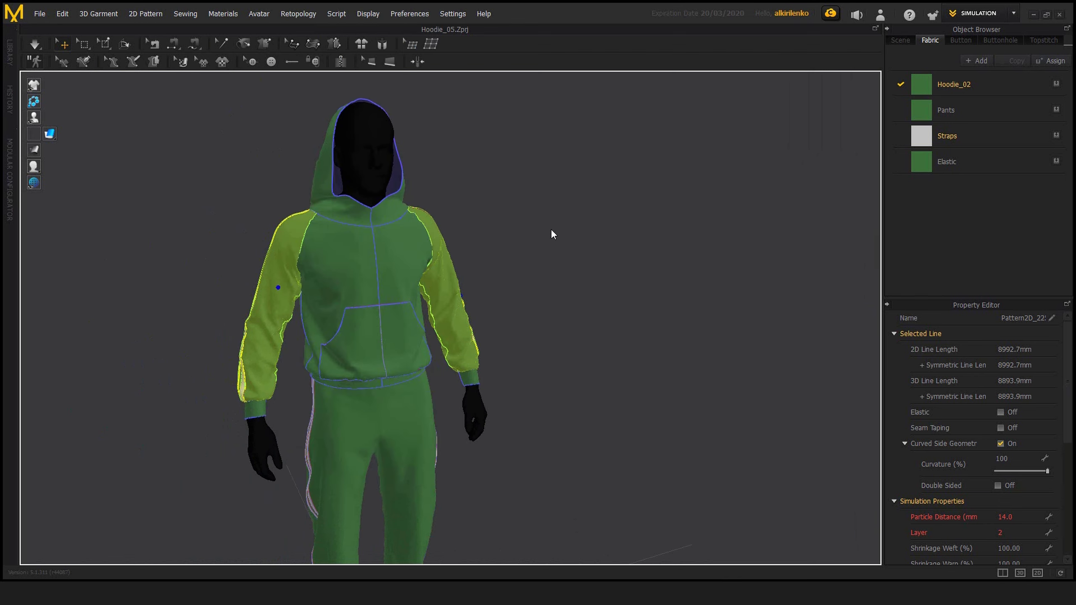
click(530, 240)
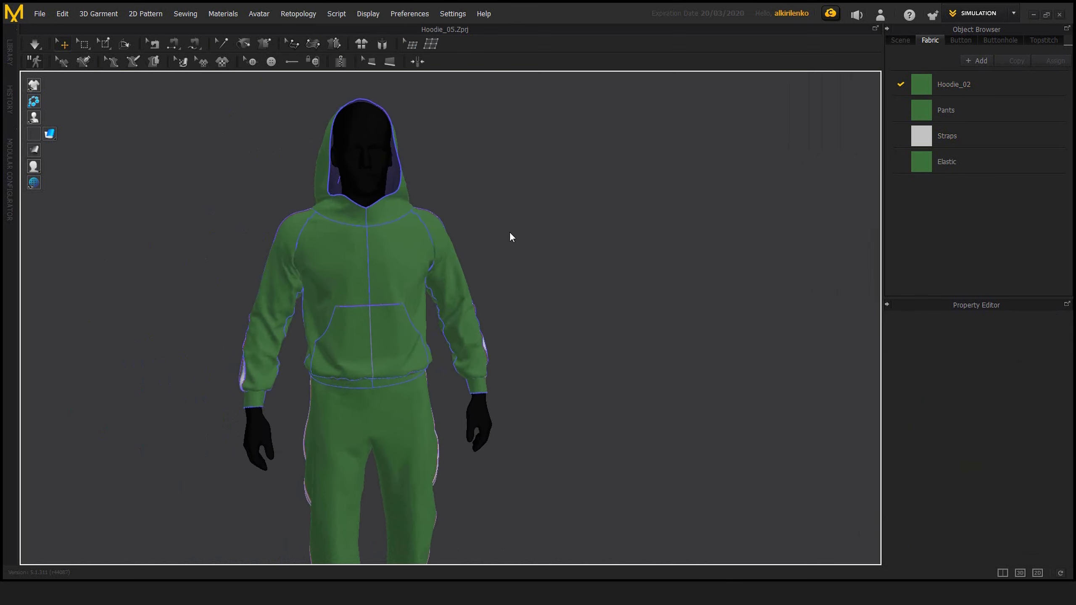
scroll(506, 211, down, 3)
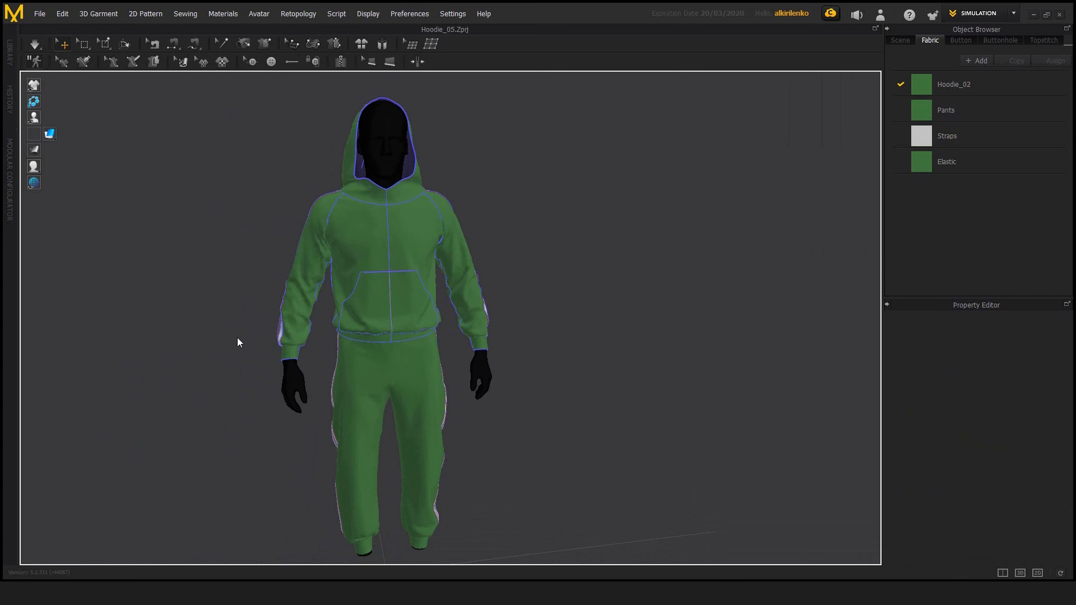
Import the Avatar_Arms_Up OBJ as a morph target to raise the avatar's arms in the simulation
click(40, 14)
click(275, 181)
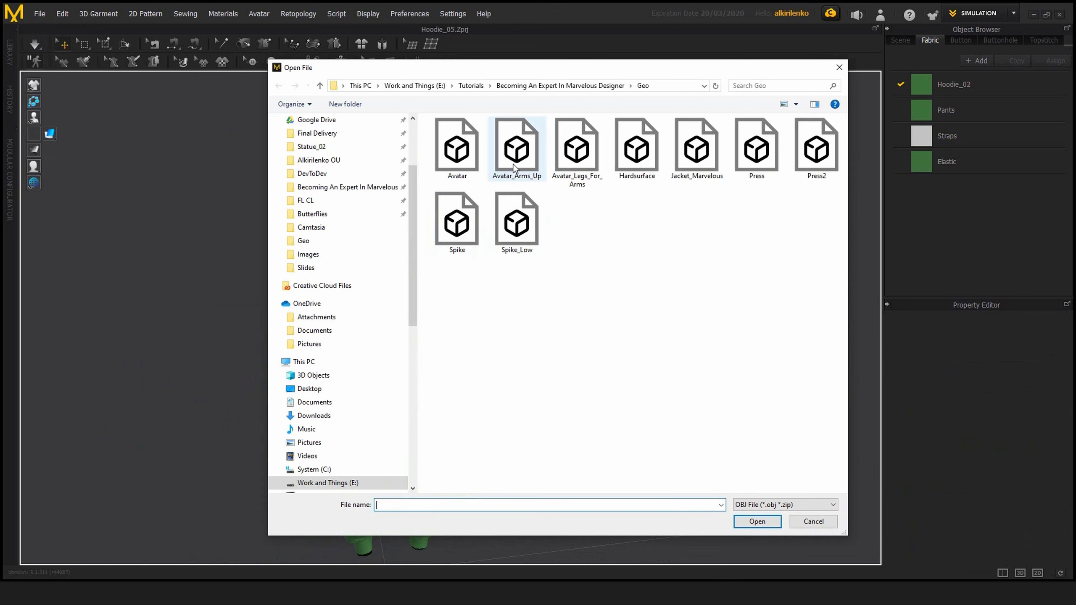
double_click(516, 148)
click(492, 218)
click(549, 505)
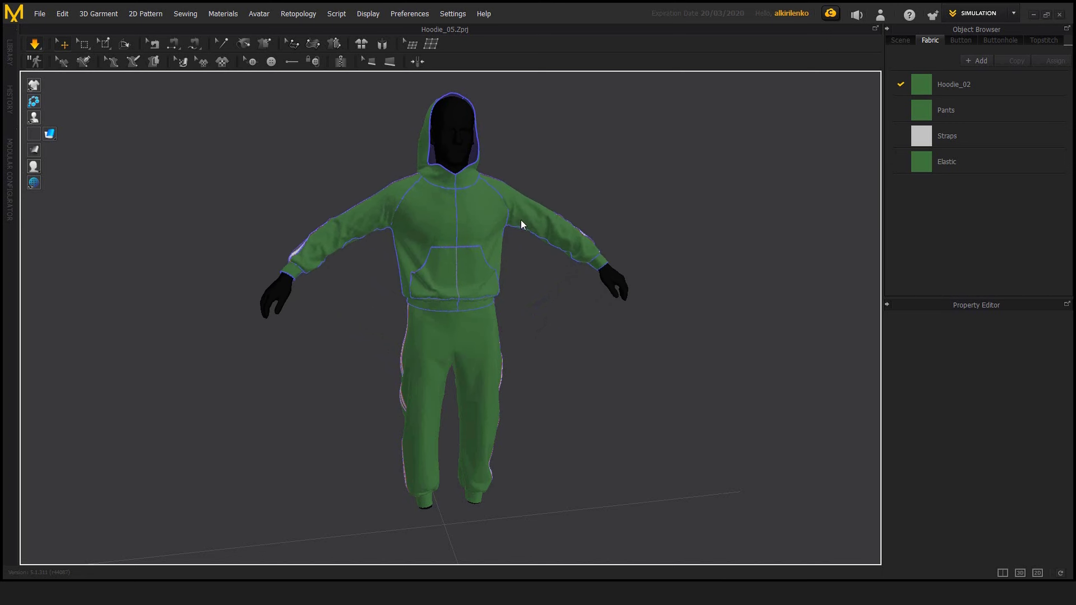
Examine the hoodie's back panels and the folds of the raised sleeves from behind and from the front
scroll(357, 299, up, 1)
middle_drag(375, 312, 366, 341)
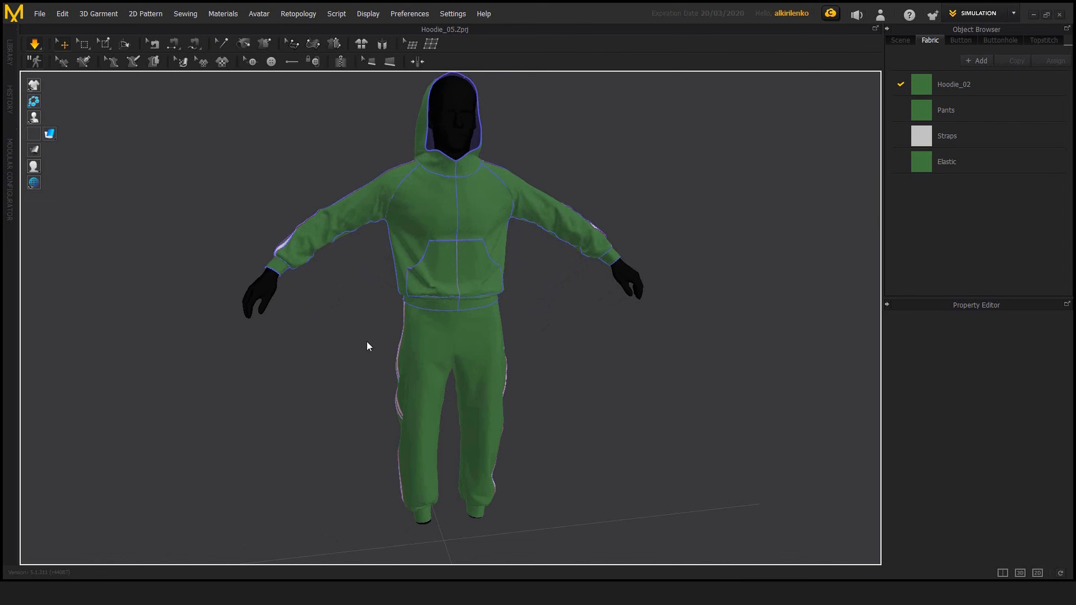
scroll(367, 341, up, 1)
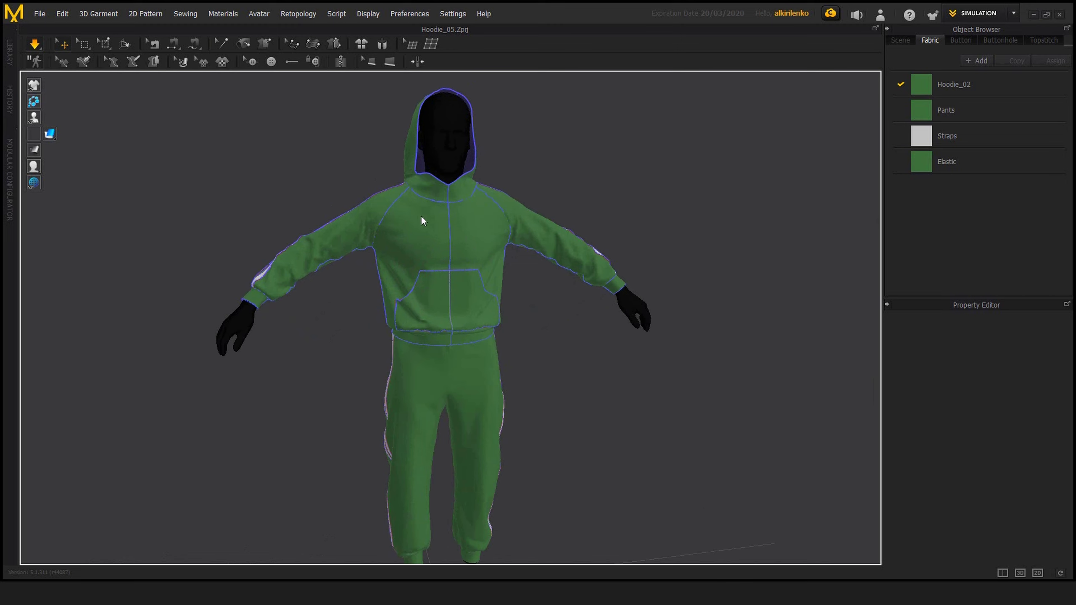
right_drag(568, 188, 444, 229)
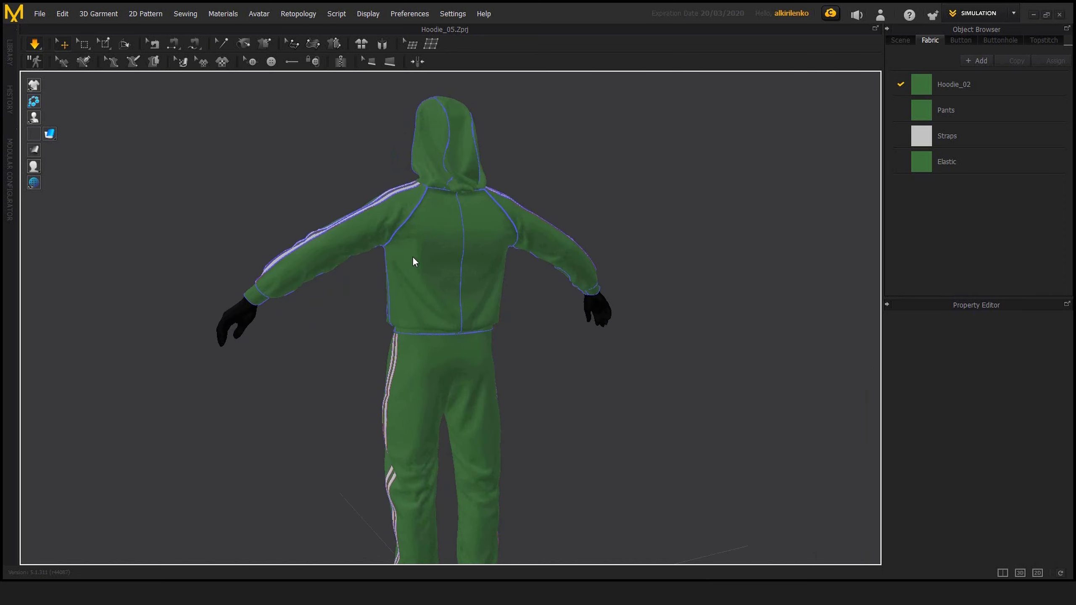
right_drag(541, 314, 444, 324)
scroll(539, 301, up, 5)
middle_drag(572, 276, 569, 300)
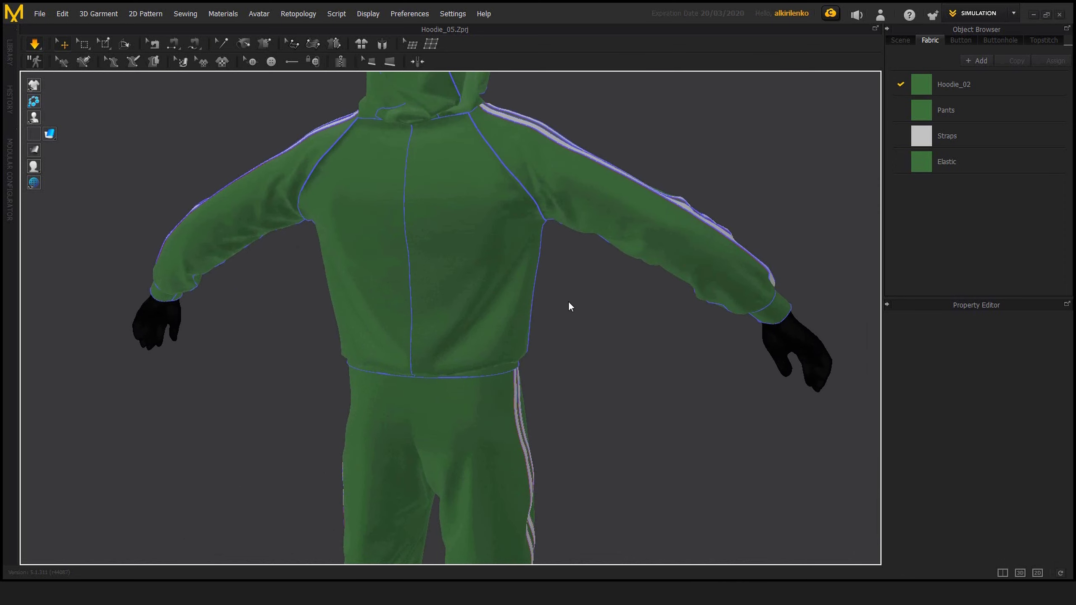
right_drag(574, 194, 577, 190)
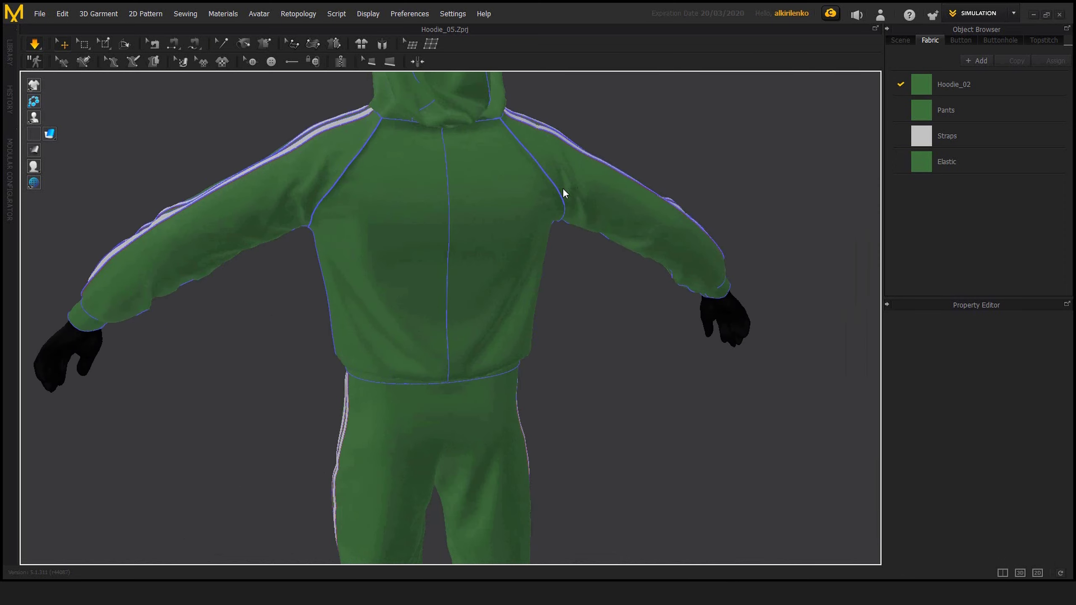
scroll(292, 246, down, 2)
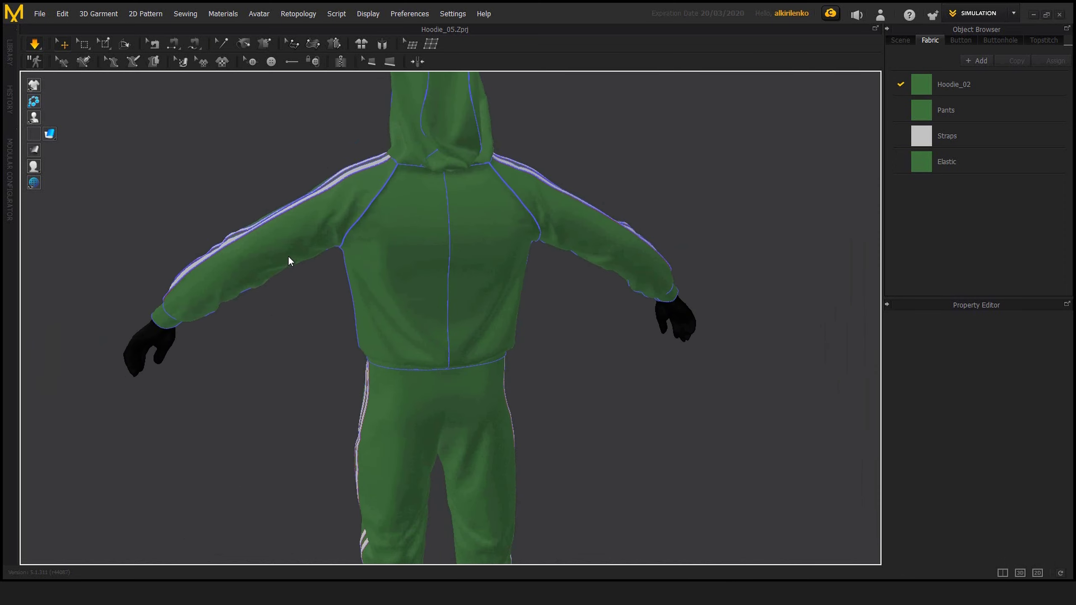
middle_drag(340, 214, 331, 245)
right_drag(600, 196, 557, 195)
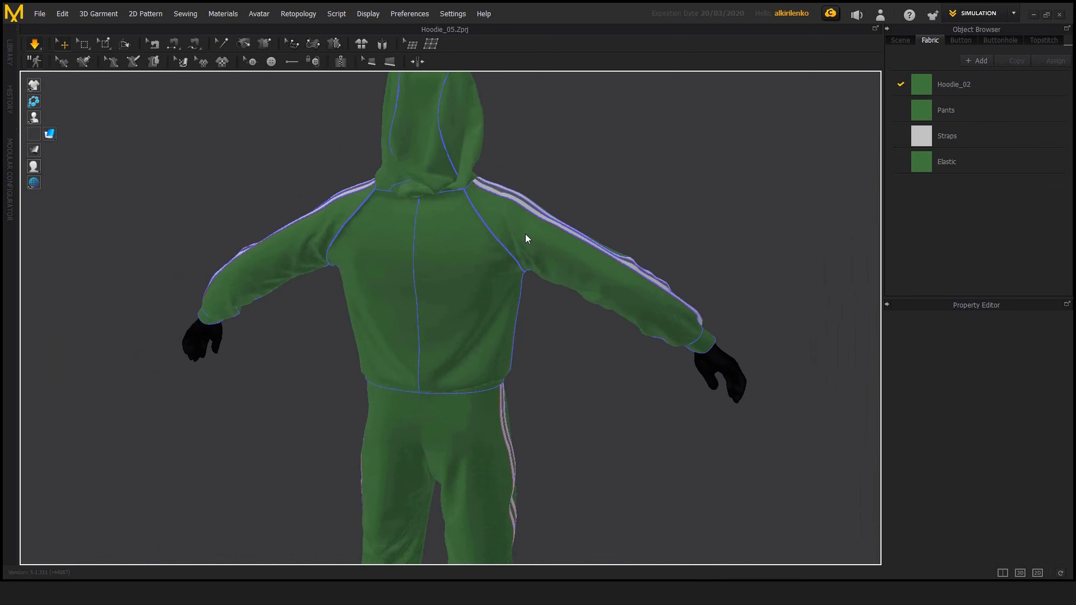
right_drag(661, 216, 449, 228)
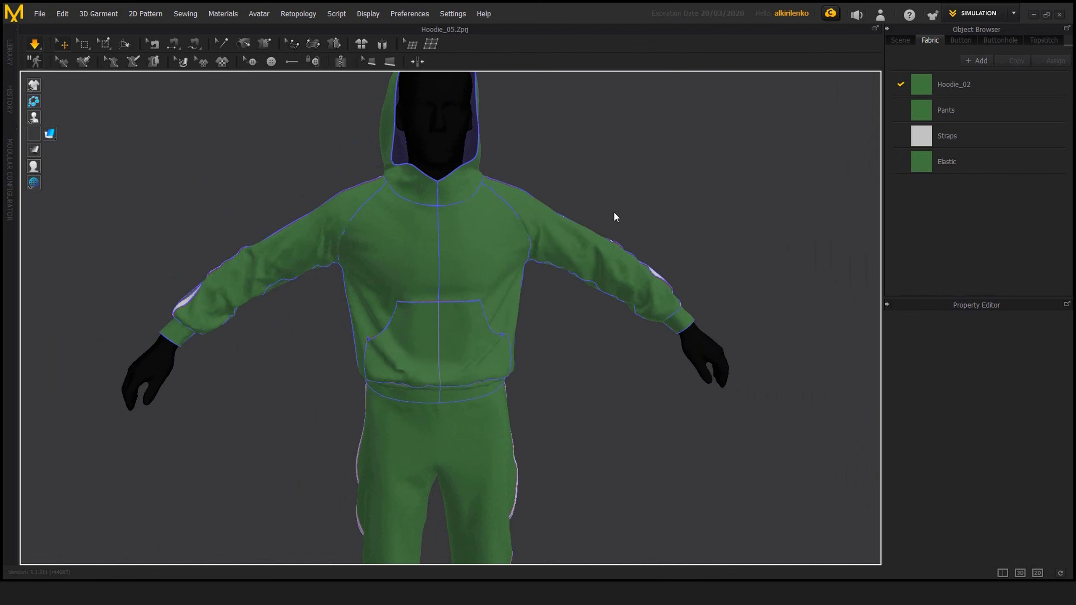
Examine the folds around the hoodie's sleeves, armpits and body from the front and both sides
right_drag(615, 219, 342, 253)
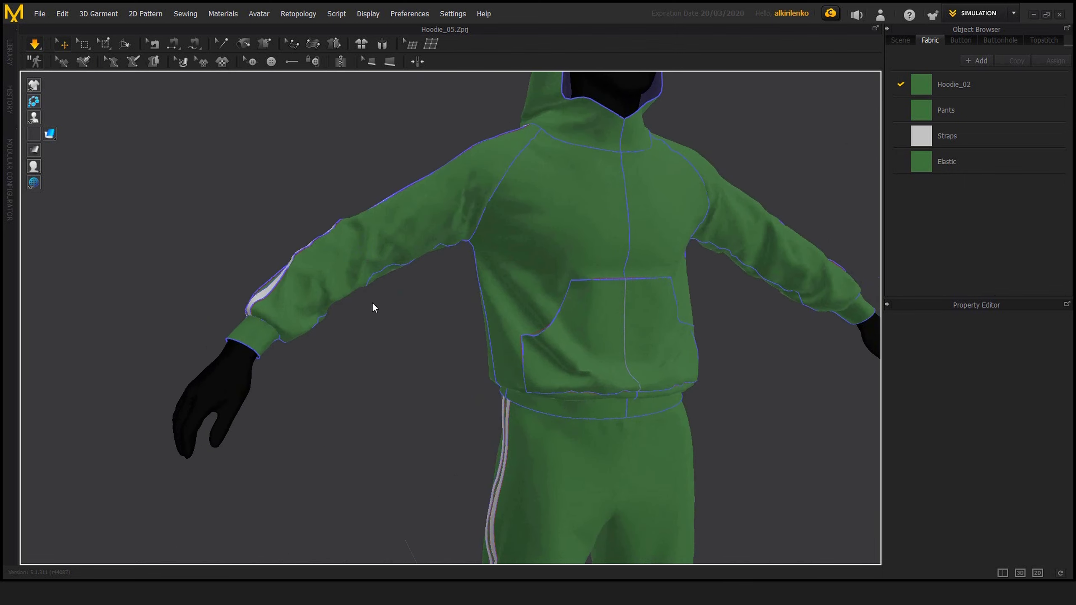
right_drag(373, 307, 658, 299)
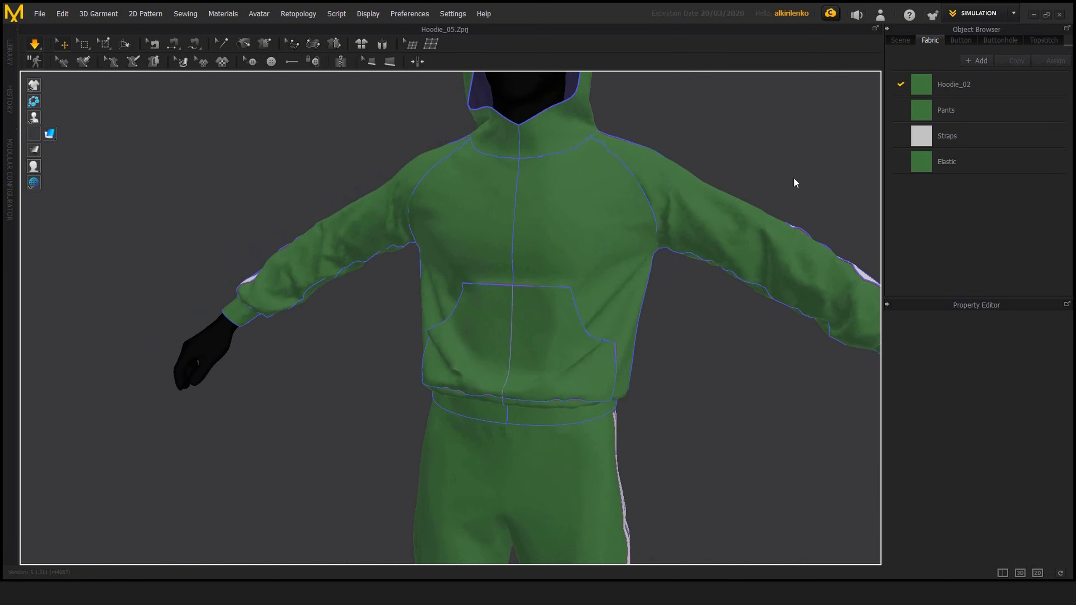
right_drag(794, 177, 672, 220)
scroll(681, 177, down, 3)
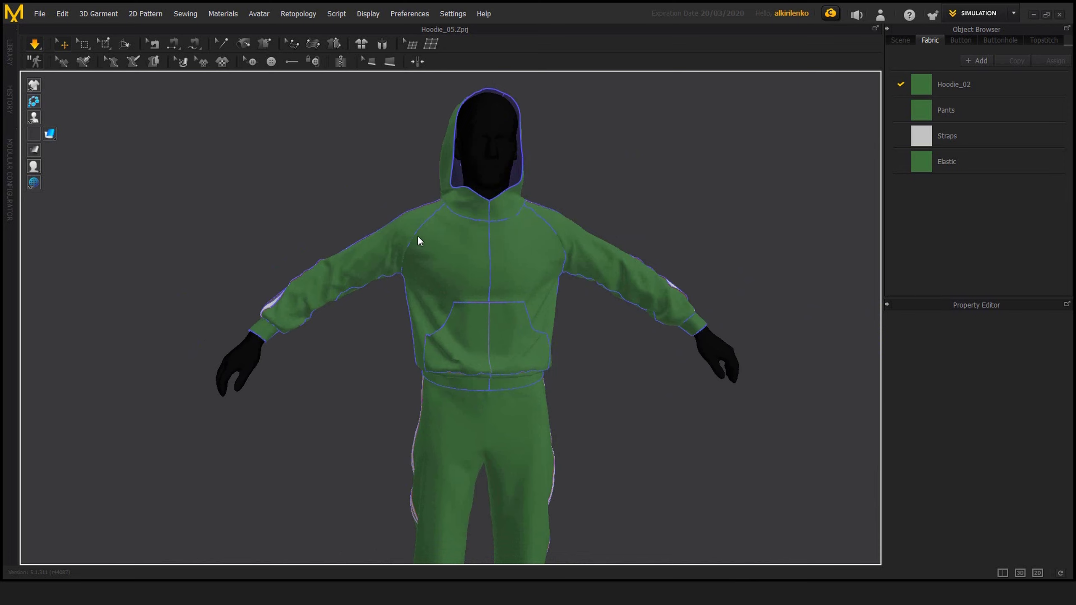
right_drag(371, 317, 390, 254)
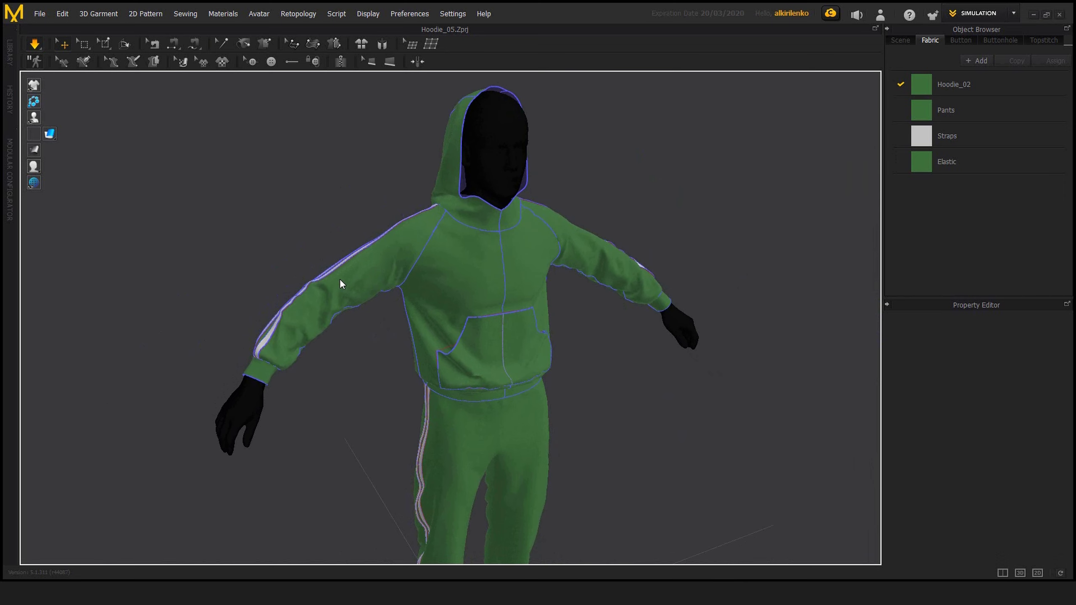
right_drag(354, 338, 338, 334)
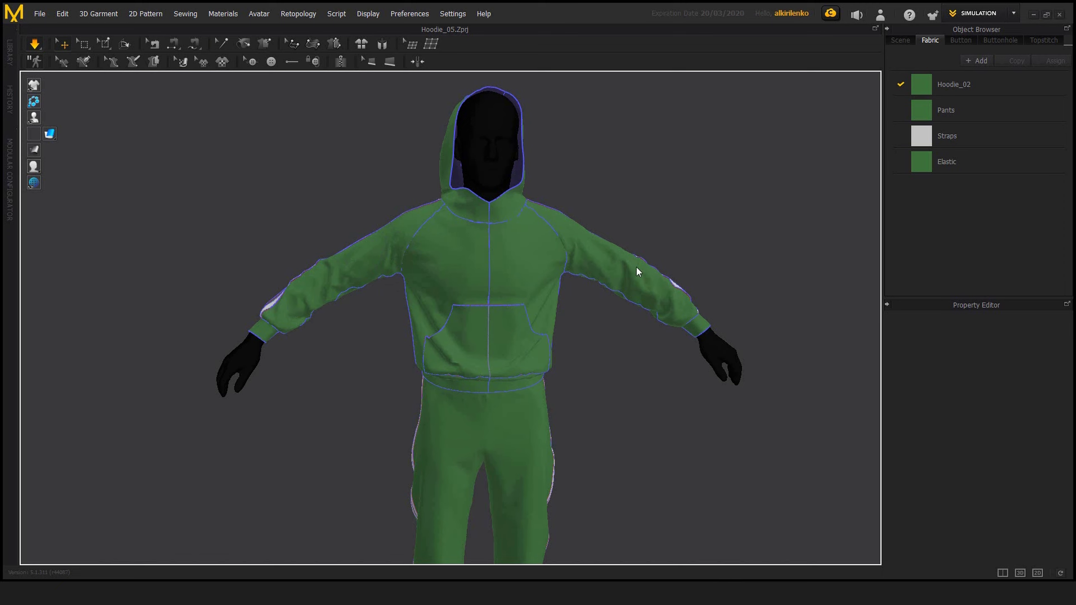
right_drag(694, 247, 572, 253)
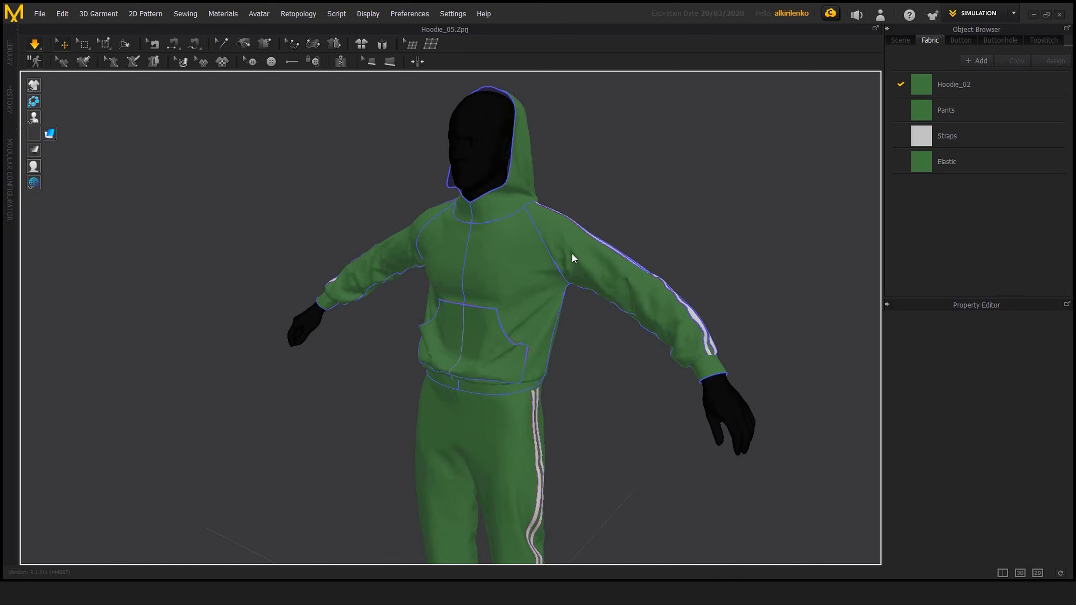
right_drag(742, 237, 640, 273)
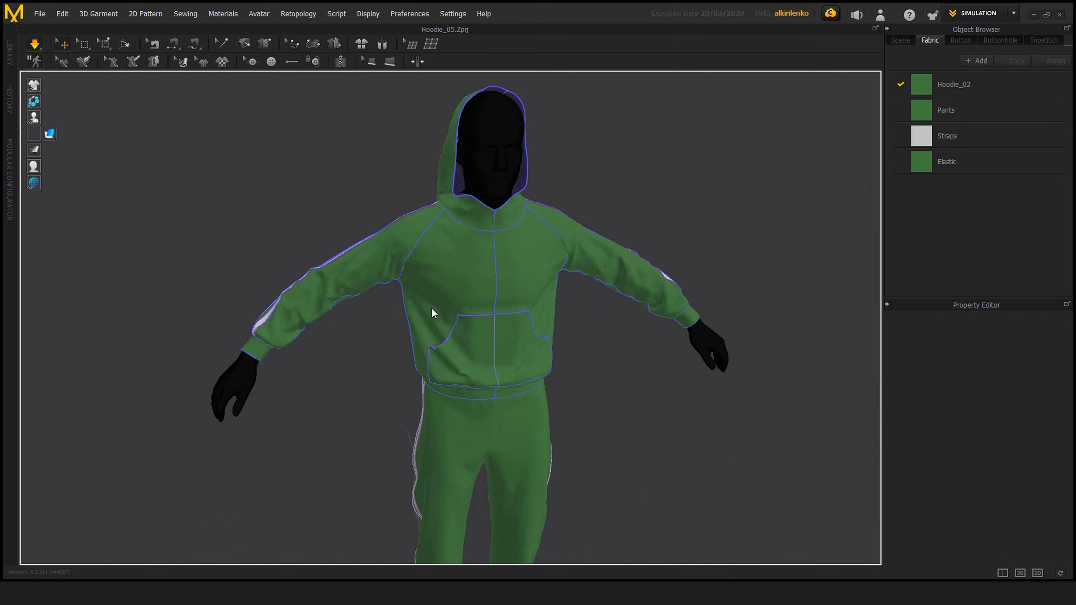
Hide the hoodie's two front body panels and two back body panels in the 3D view
click(443, 291)
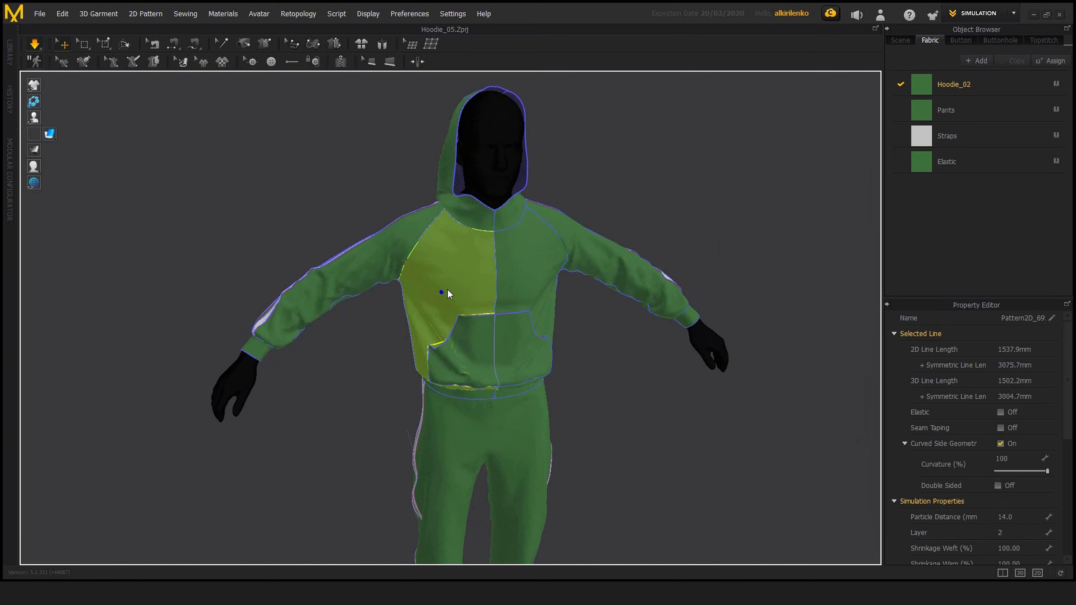
shift+click(535, 277)
right_drag(568, 320, 501, 321)
key(shift+q)
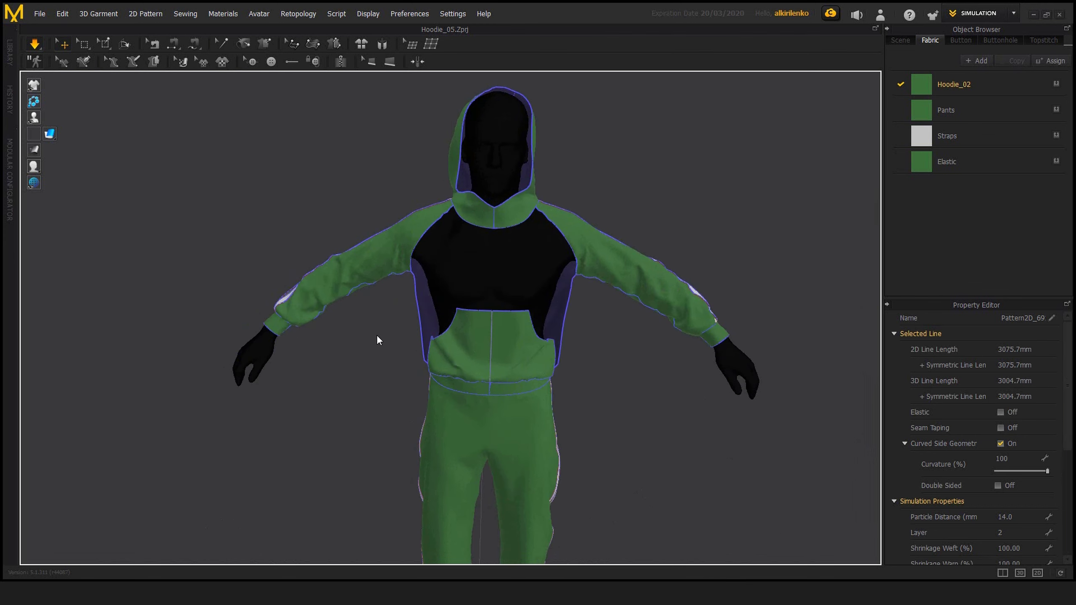
right_drag(378, 341, 540, 347)
click(525, 349)
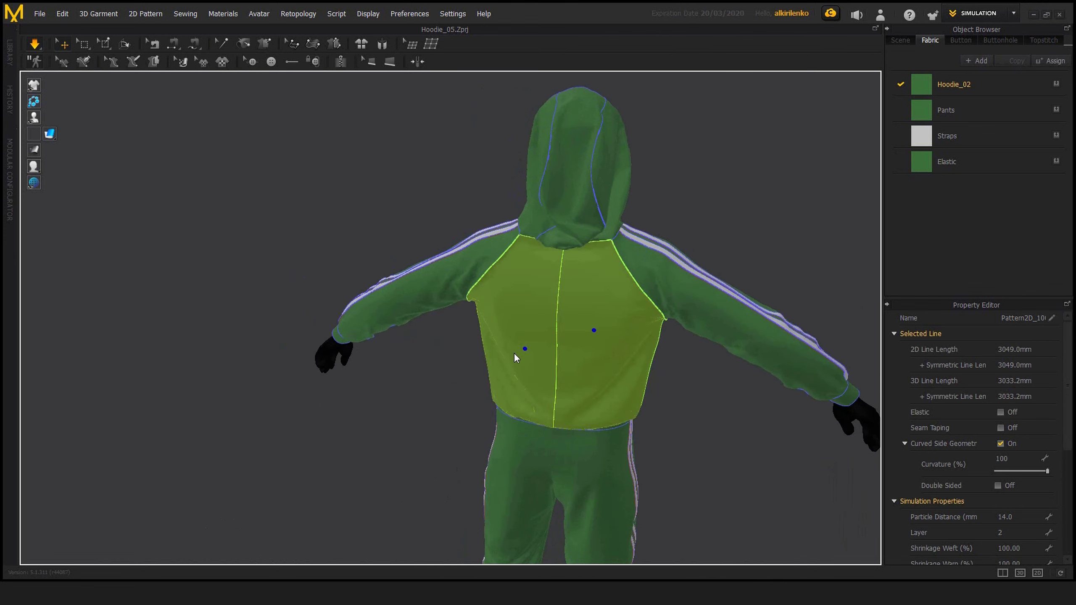
key(shift+q)
right_drag(471, 392, 633, 362)
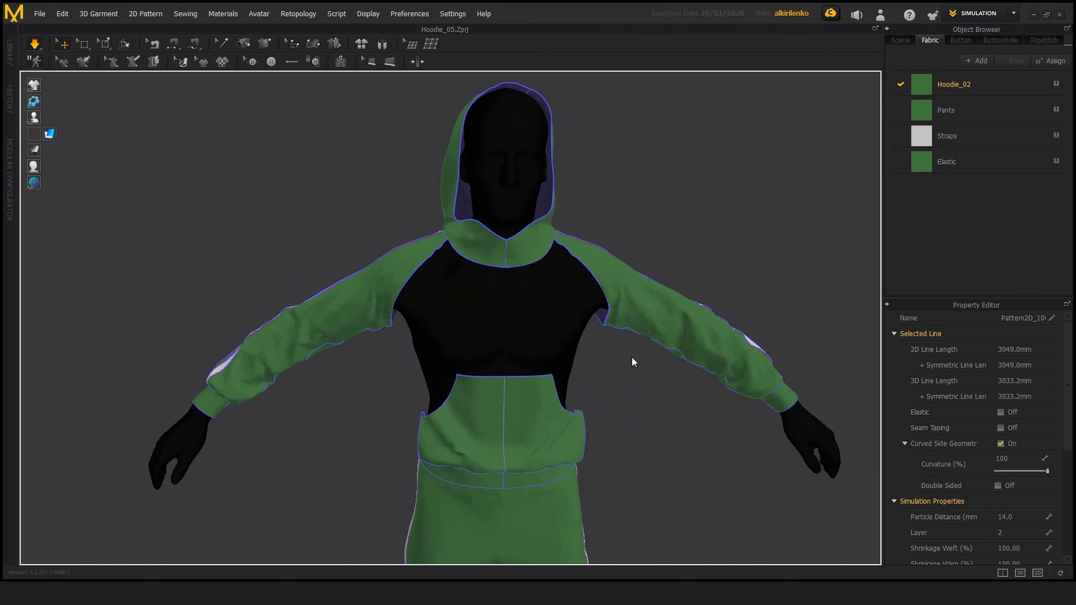
middle_drag(631, 358, 640, 284)
scroll(639, 326, down, 1)
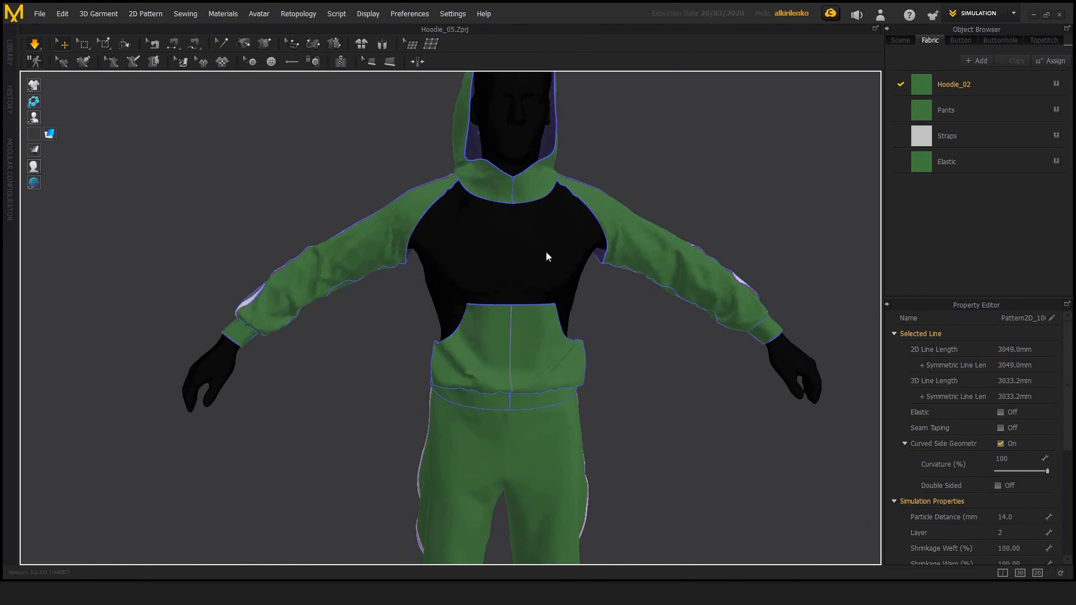
right_drag(547, 253, 486, 246)
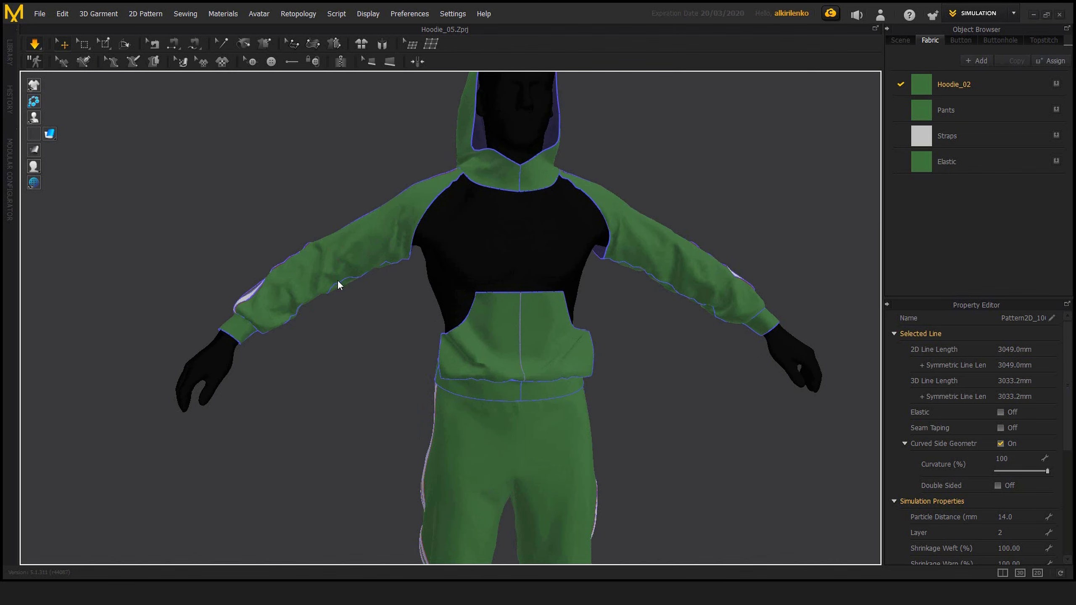
Select the front panels of both sleeves to review their Solidify settings, then deselect them and stop the simulation
click(377, 251)
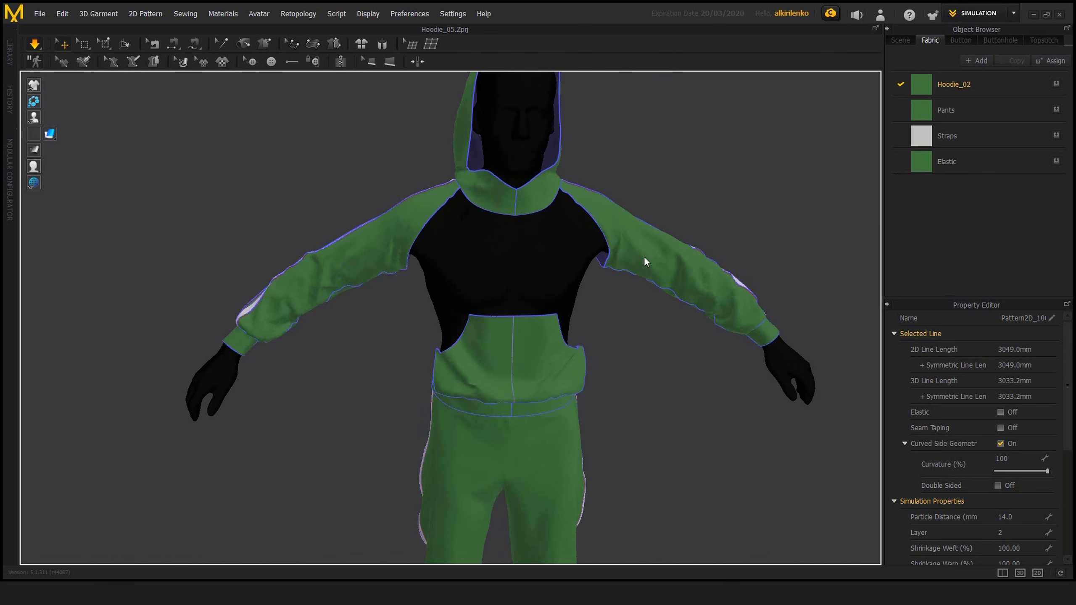
shift+click(657, 253)
right_drag(408, 361, 372, 290)
right_drag(713, 249, 605, 312)
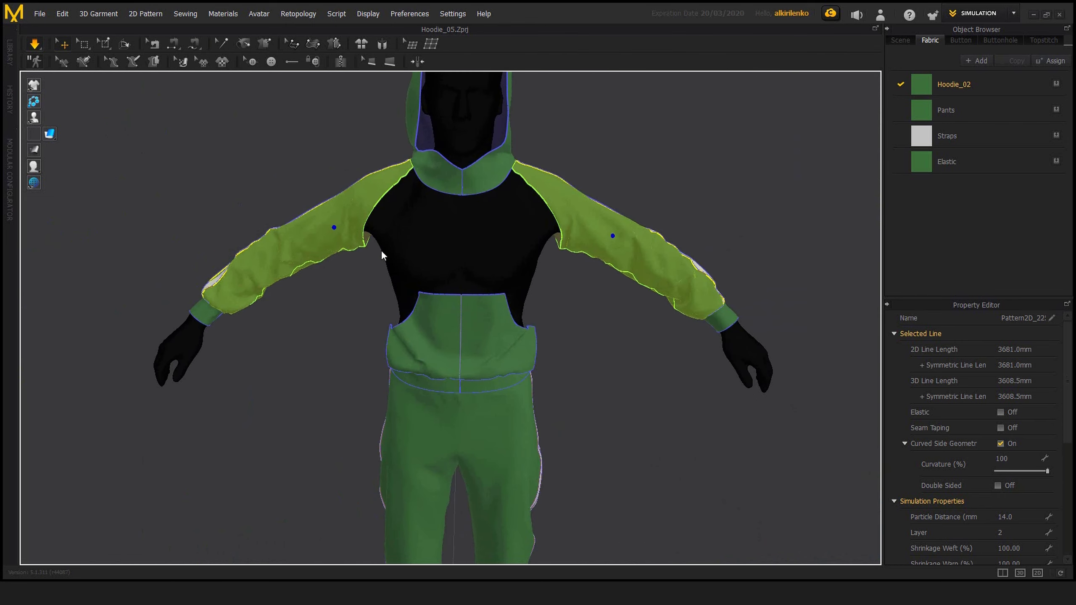
scroll(355, 283, down, 3)
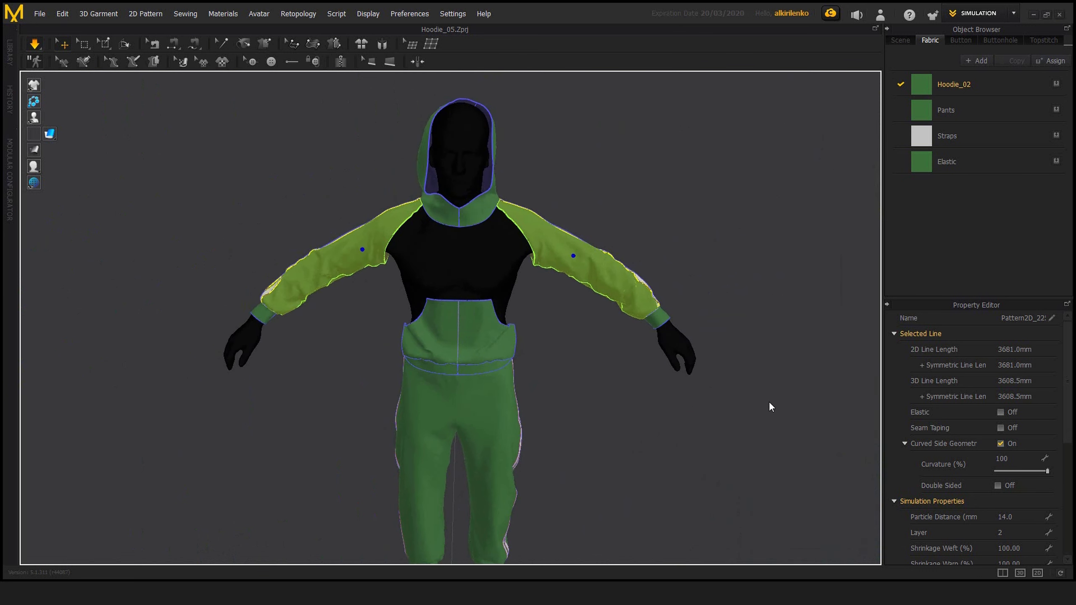
drag(1072, 428, 1074, 540)
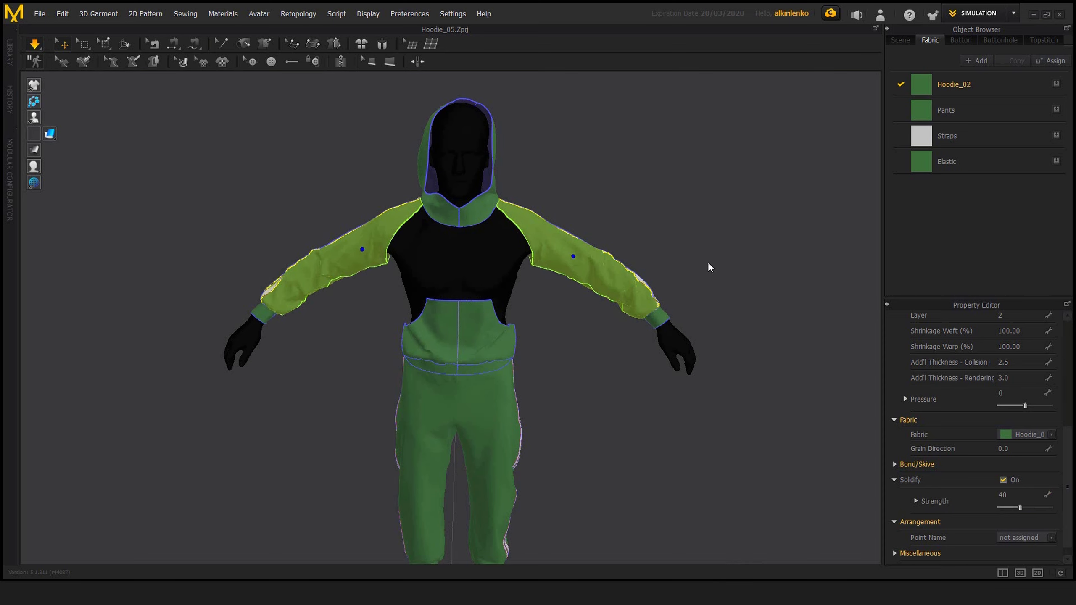
click(695, 271)
key(space)
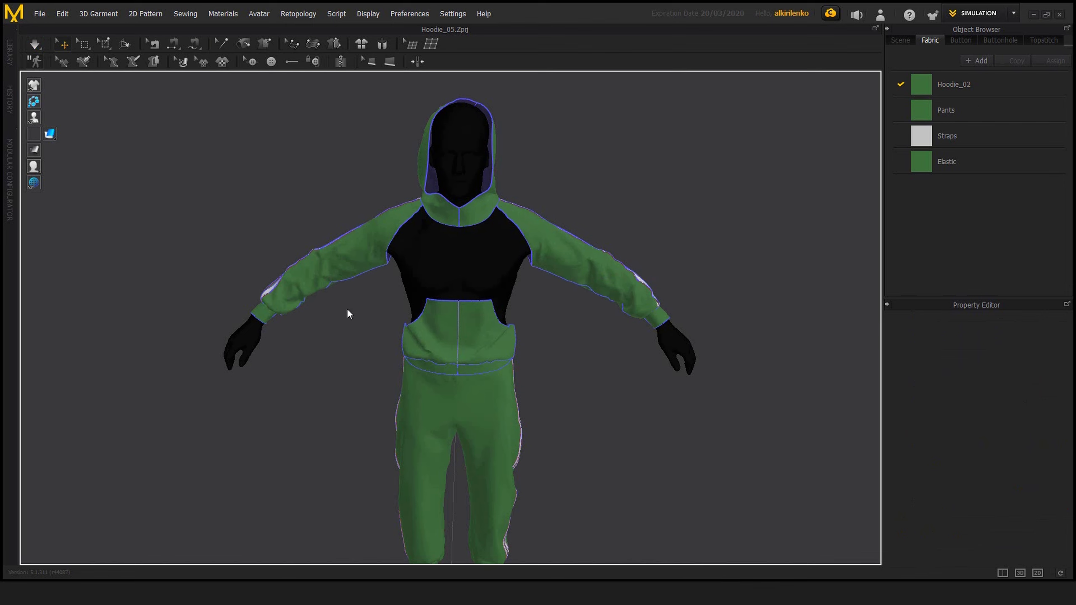
Inspect the solidified sleeves from the front and both sides while the hoodie's body panels are hidden
right_drag(347, 308, 394, 302)
scroll(394, 303, up, 2)
right_drag(627, 281, 581, 232)
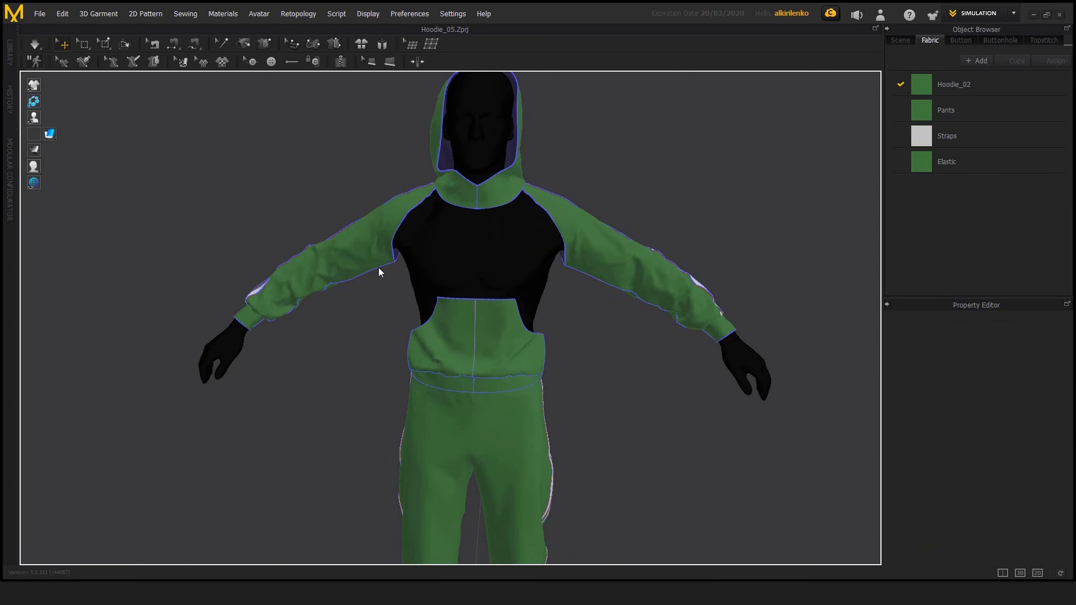
right_drag(325, 353, 361, 281)
click(364, 272)
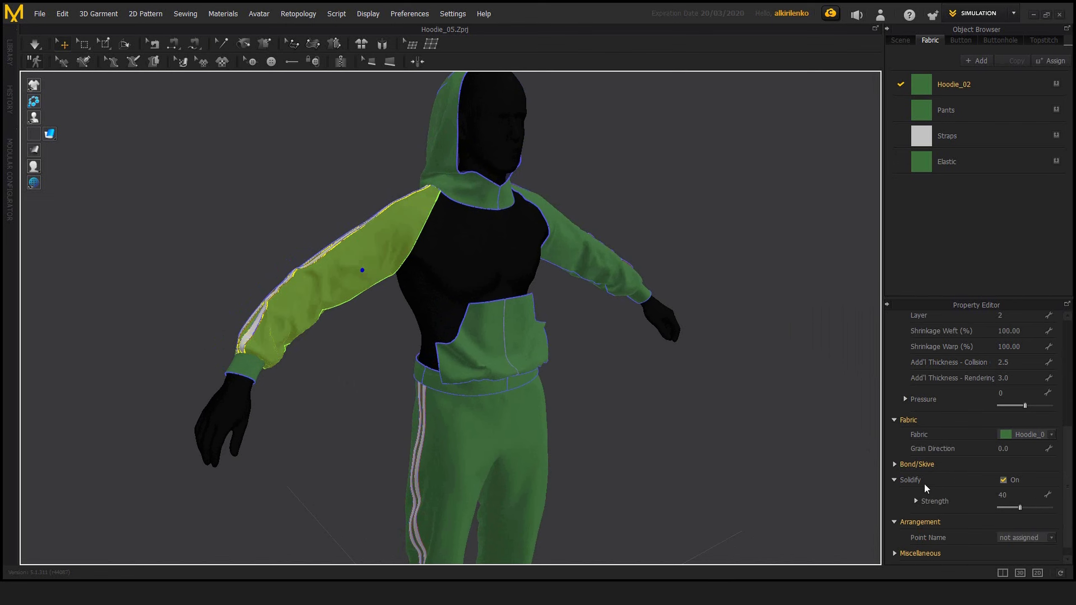
right_drag(590, 348, 483, 364)
scroll(622, 364, down, 4)
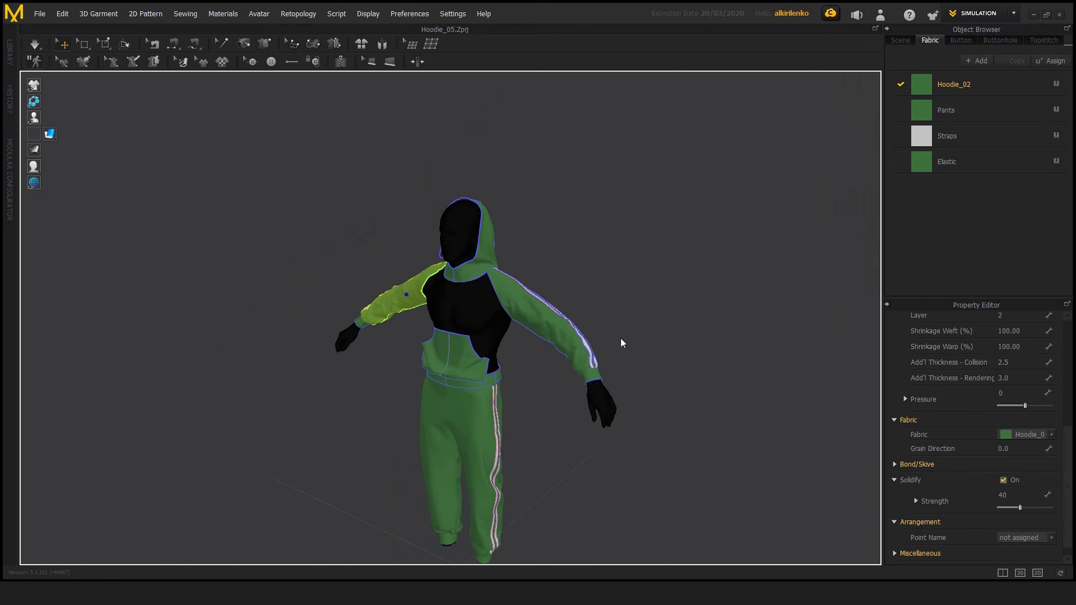
right_drag(621, 338, 686, 309)
click(408, 344)
right_drag(409, 344, 623, 348)
right_drag(426, 303, 402, 349)
middle_drag(402, 349, 363, 306)
scroll(403, 308, down, 2)
right_drag(364, 310, 562, 300)
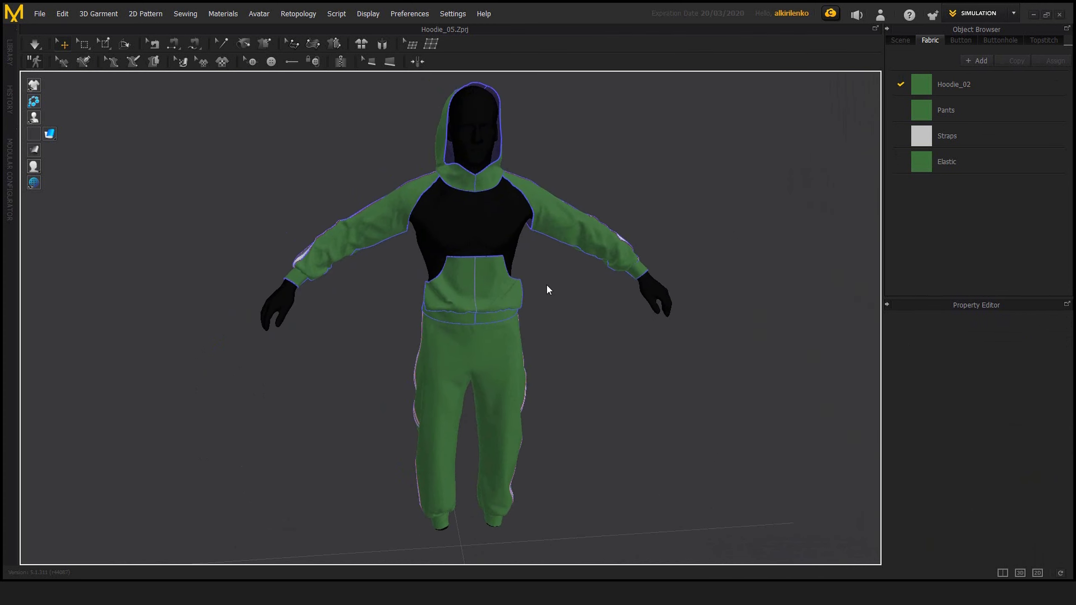